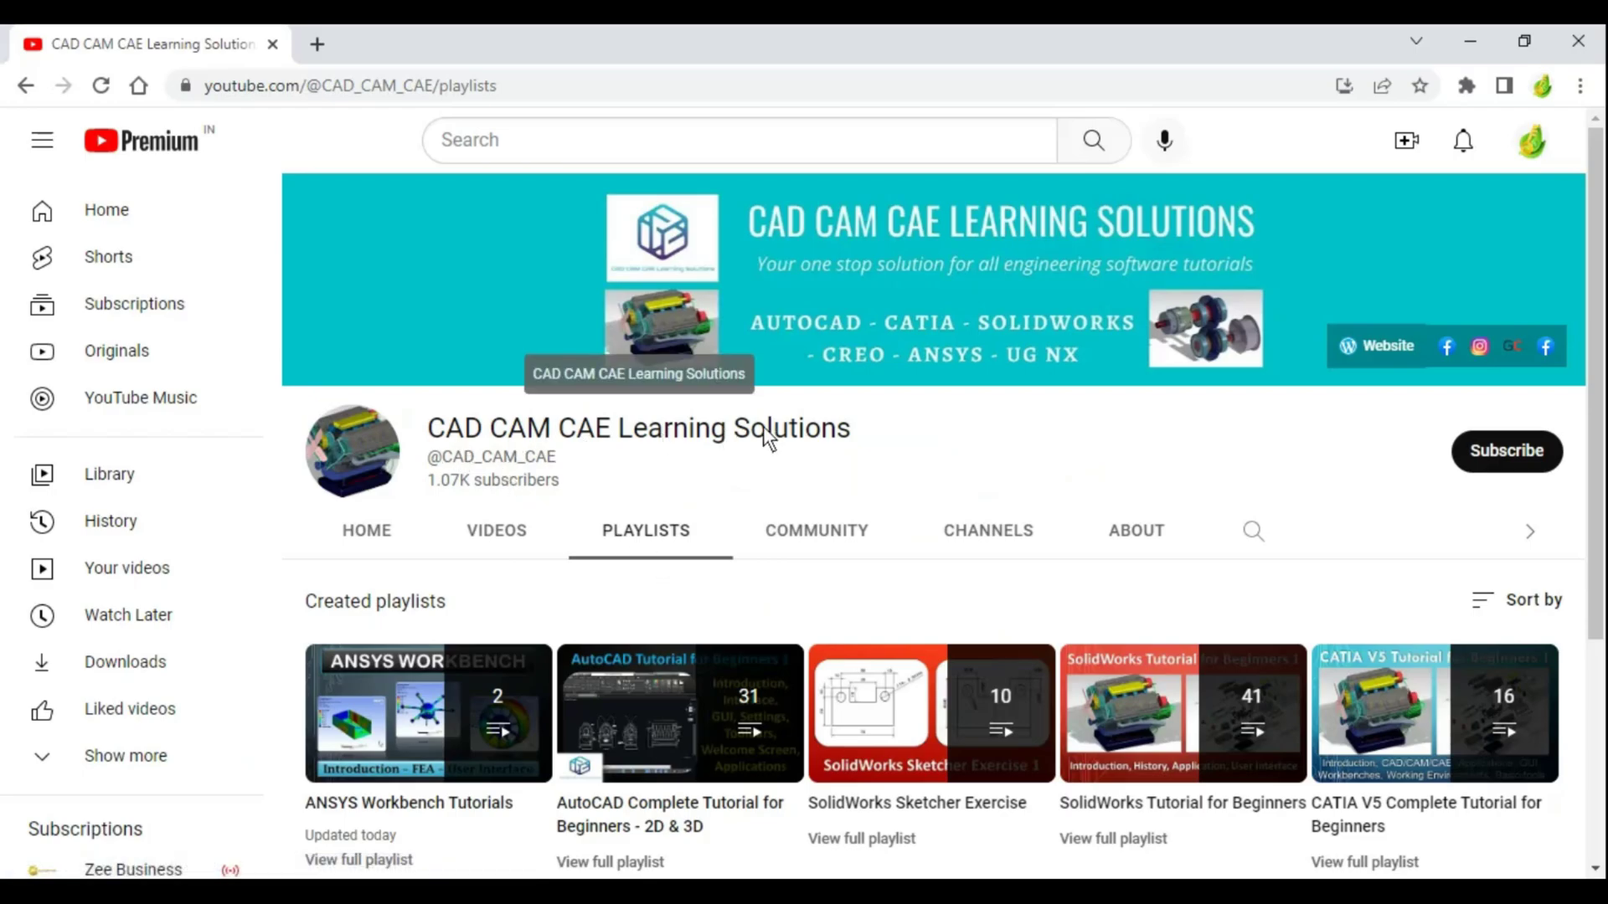
Step: Highlight the 'Jacobean Ration' entry on the PDF's mesh metrics slide, page 52
click(1504, 454)
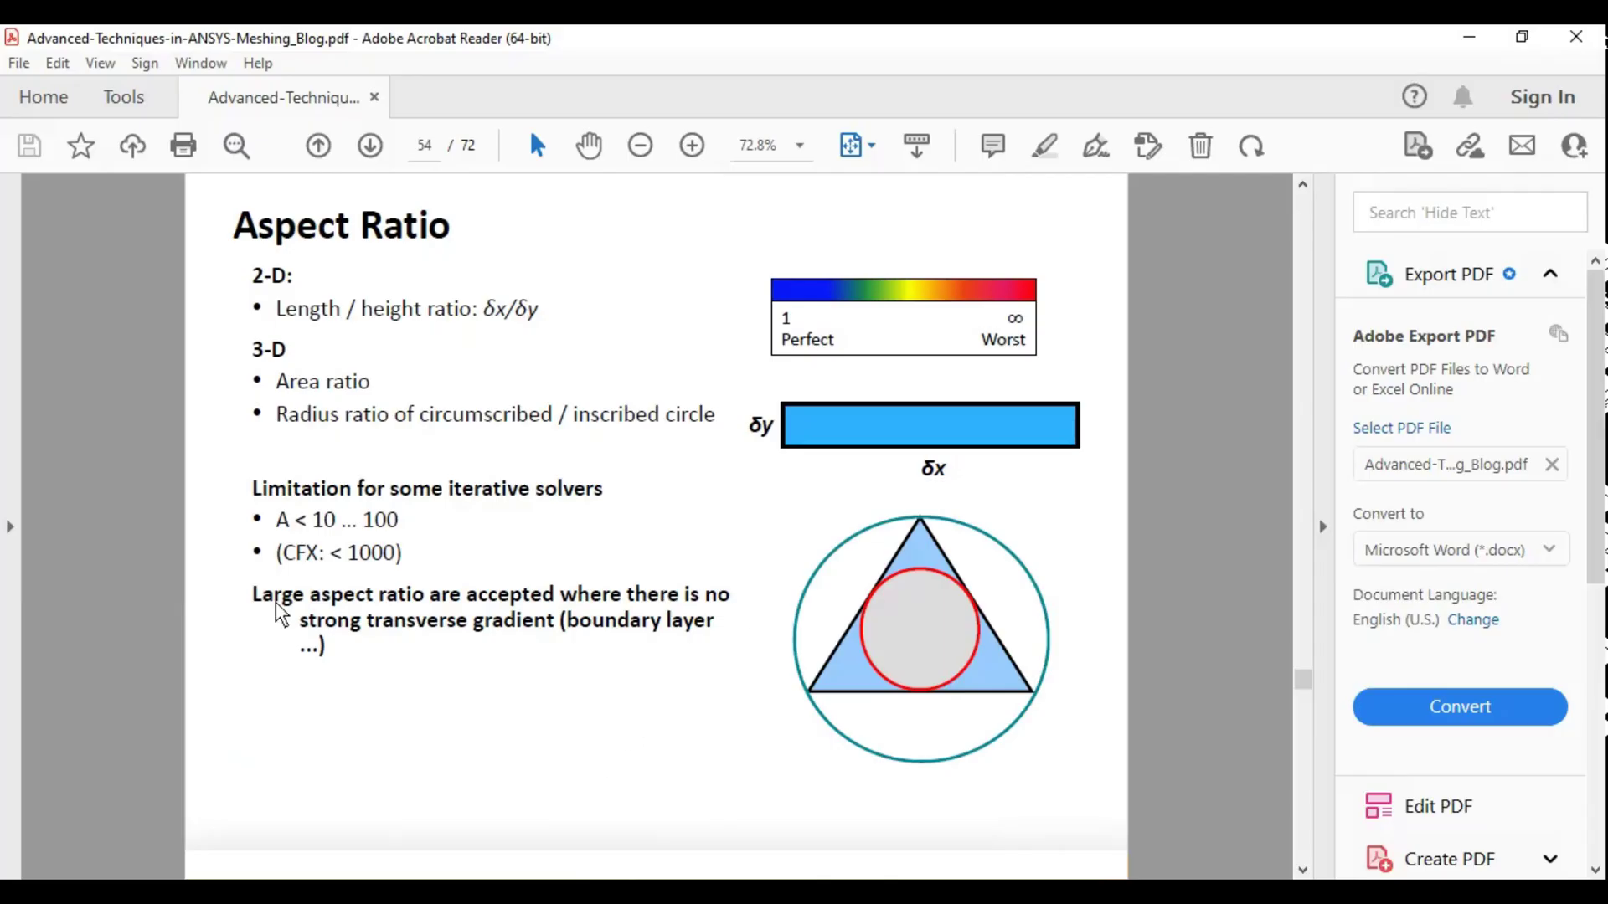
scroll(583, 757, up, 2)
scroll(583, 756, up, 1)
drag(321, 528, 446, 527)
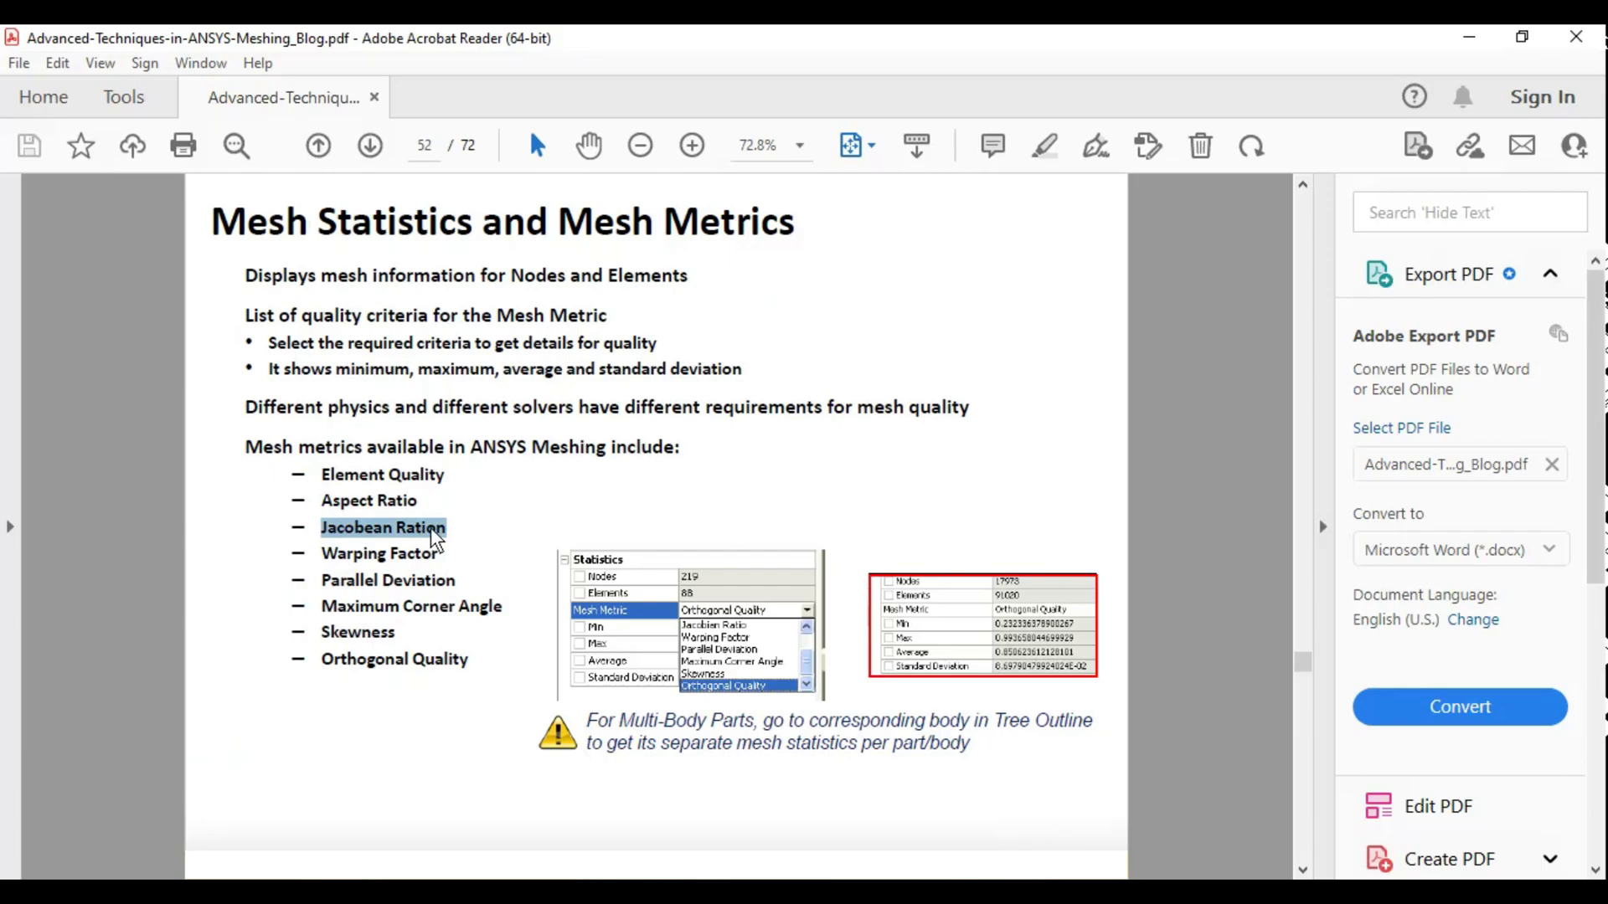
Step: Advance the PDF to the Jacobian Ratio slide on page 55, then bring up the ANSYS Help Viewer
scroll(879, 619, down, 2)
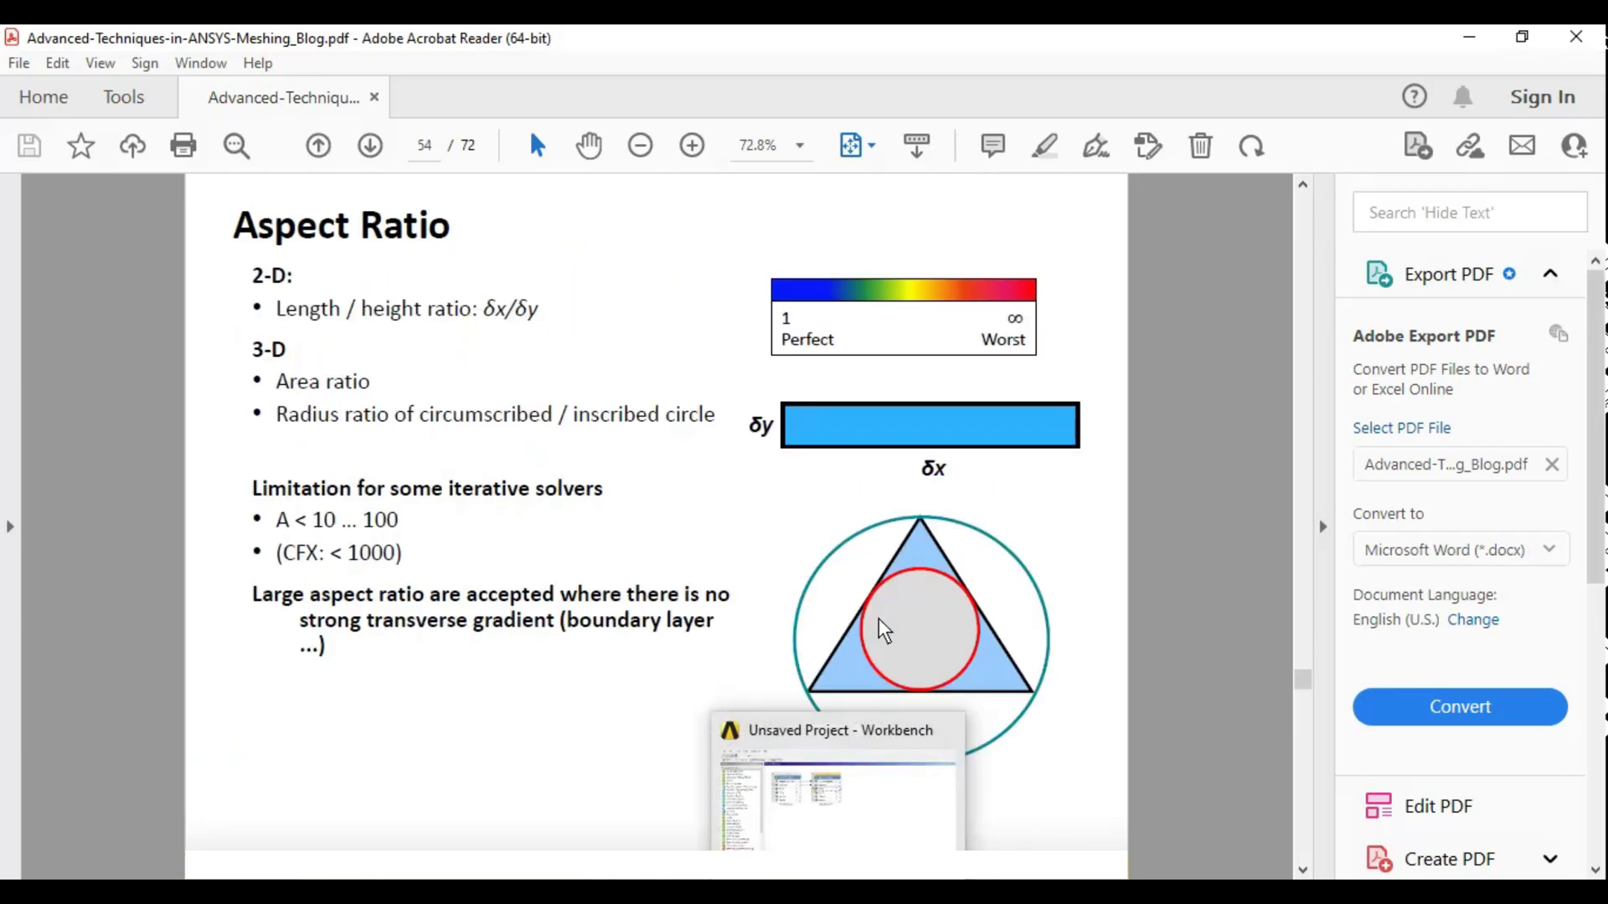
scroll(992, 576, down, 1)
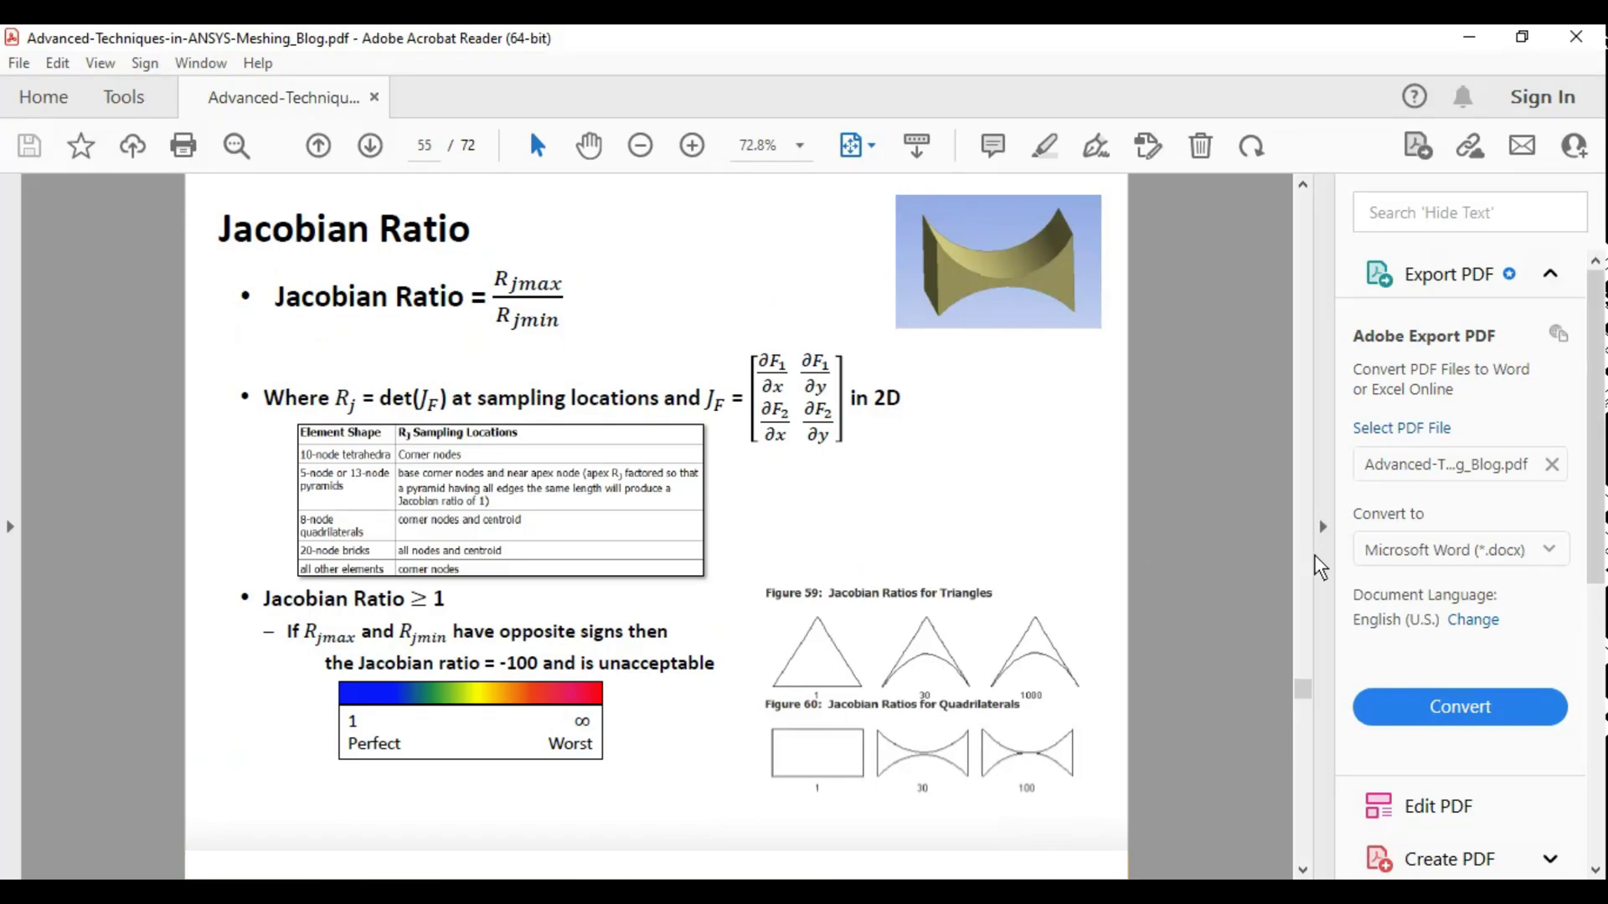
key(alt+Tab)
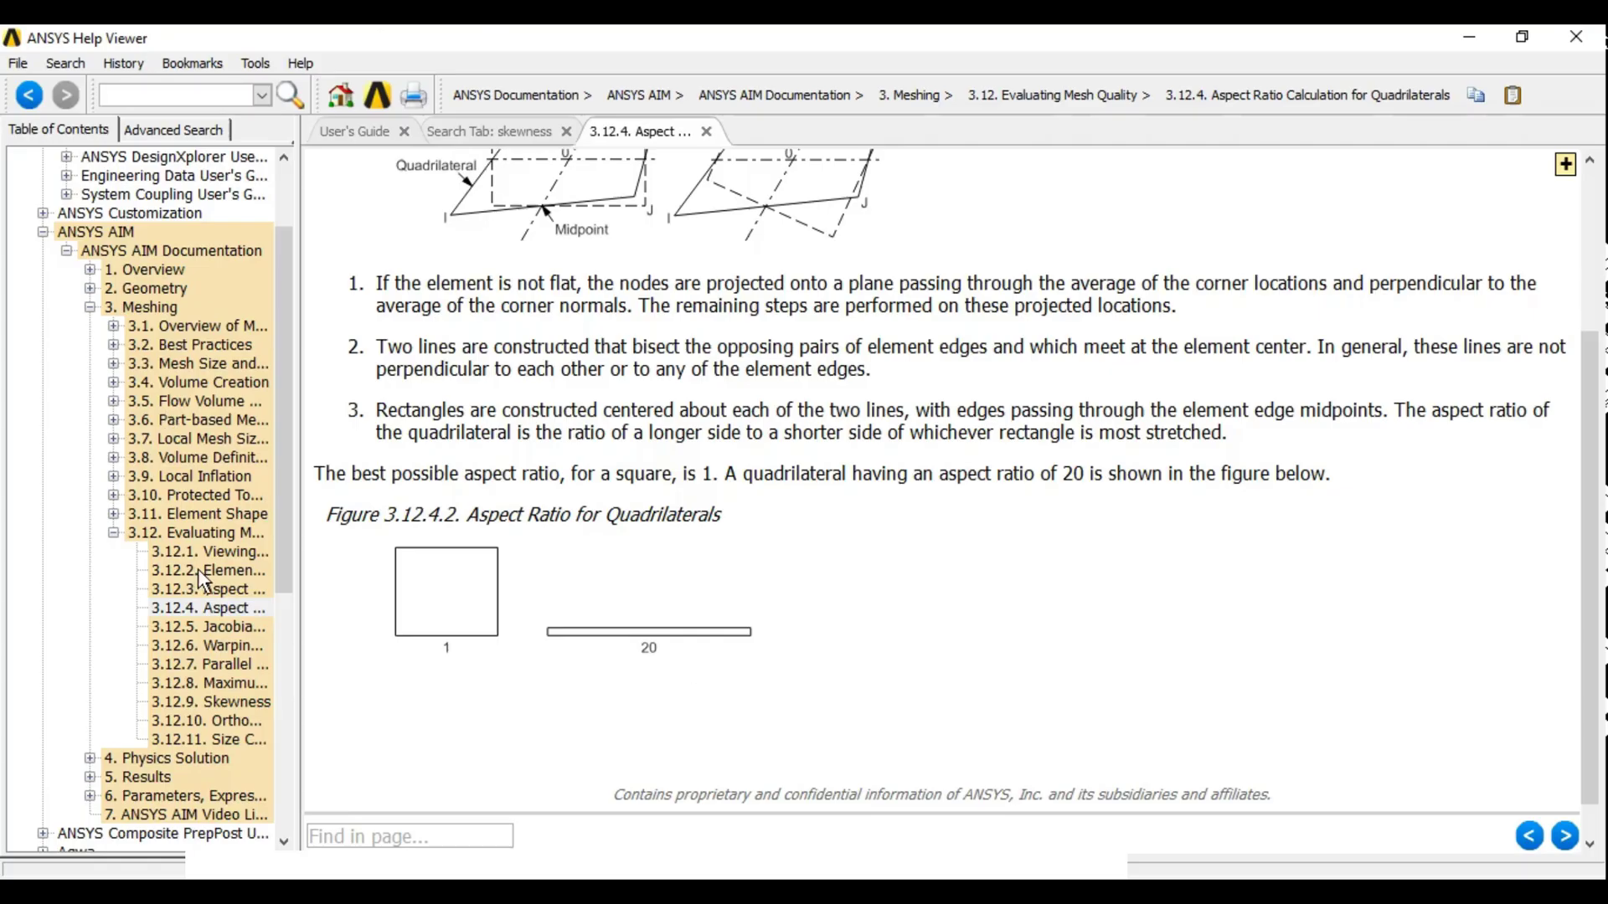
Step: Open the 3.12.5 Jacobian Ratio help page under 3.12 Evaluating Mesh Quality and read through it
click(192, 546)
click(224, 533)
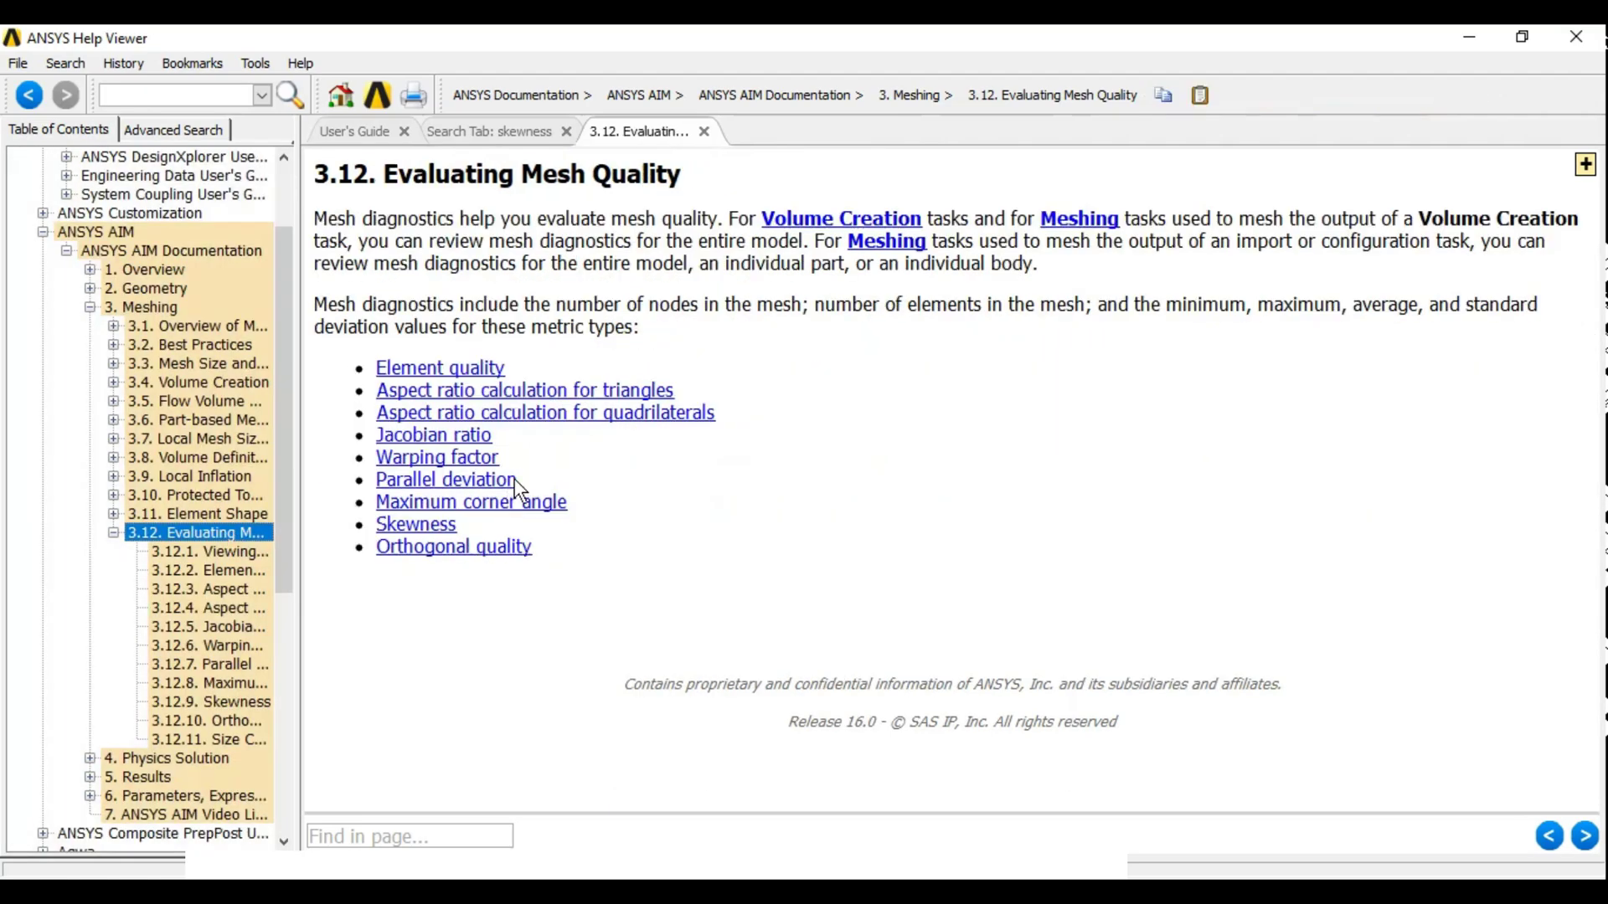
click(445, 437)
scroll(933, 454, down, 5)
scroll(933, 454, down, 5)
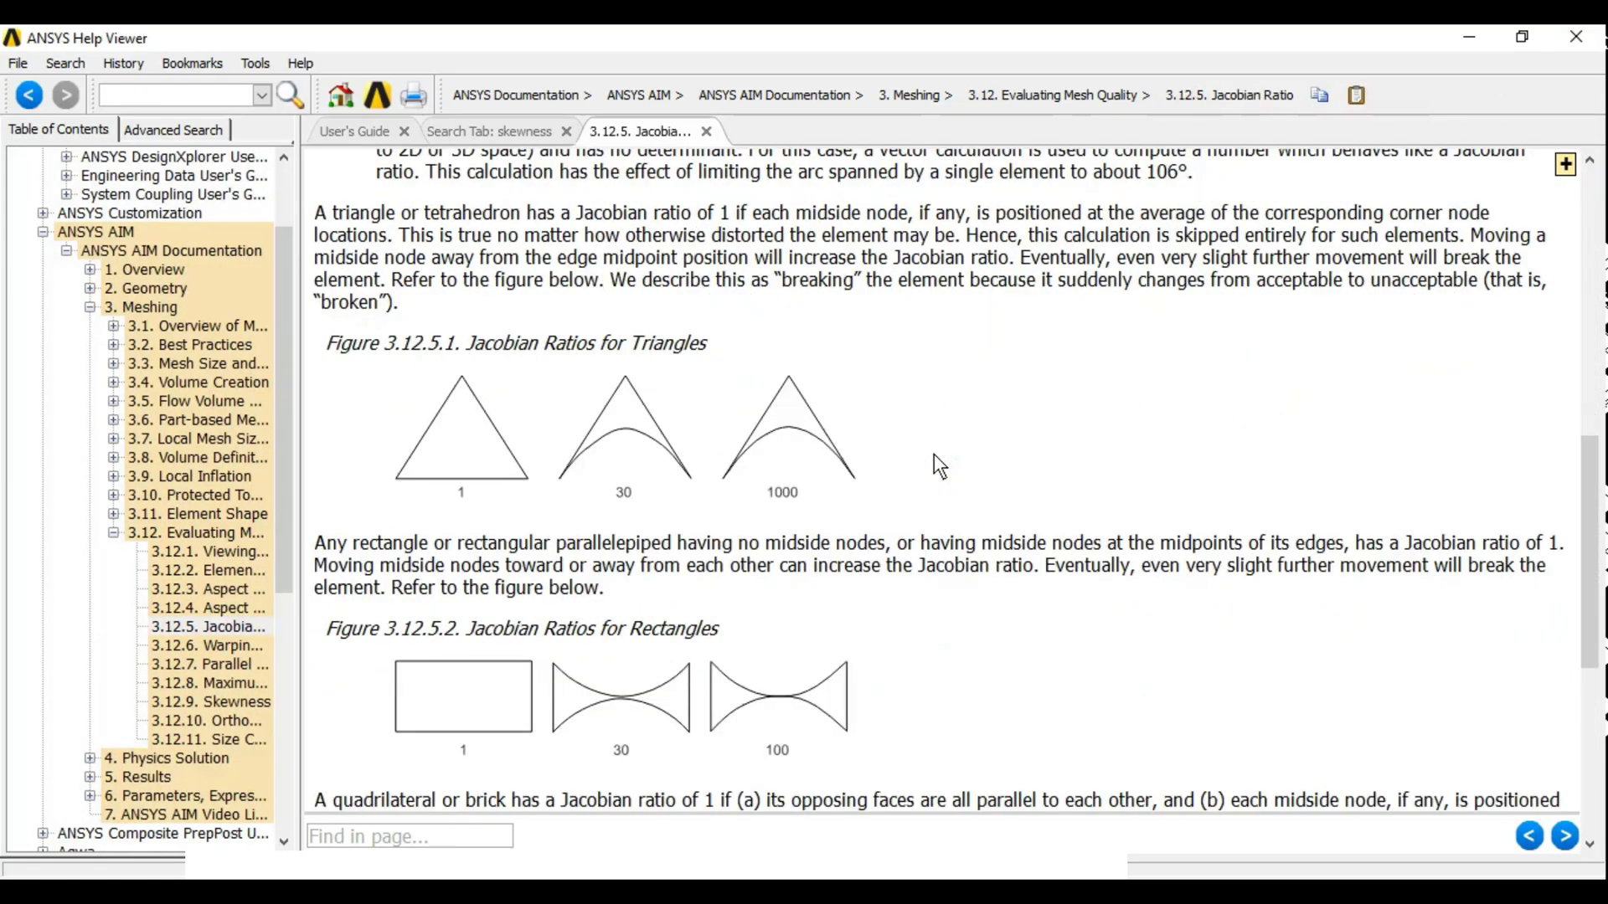
scroll(933, 453, down, 5)
scroll(933, 454, up, 3)
scroll(934, 460, up, 1)
scroll(936, 467, up, 3)
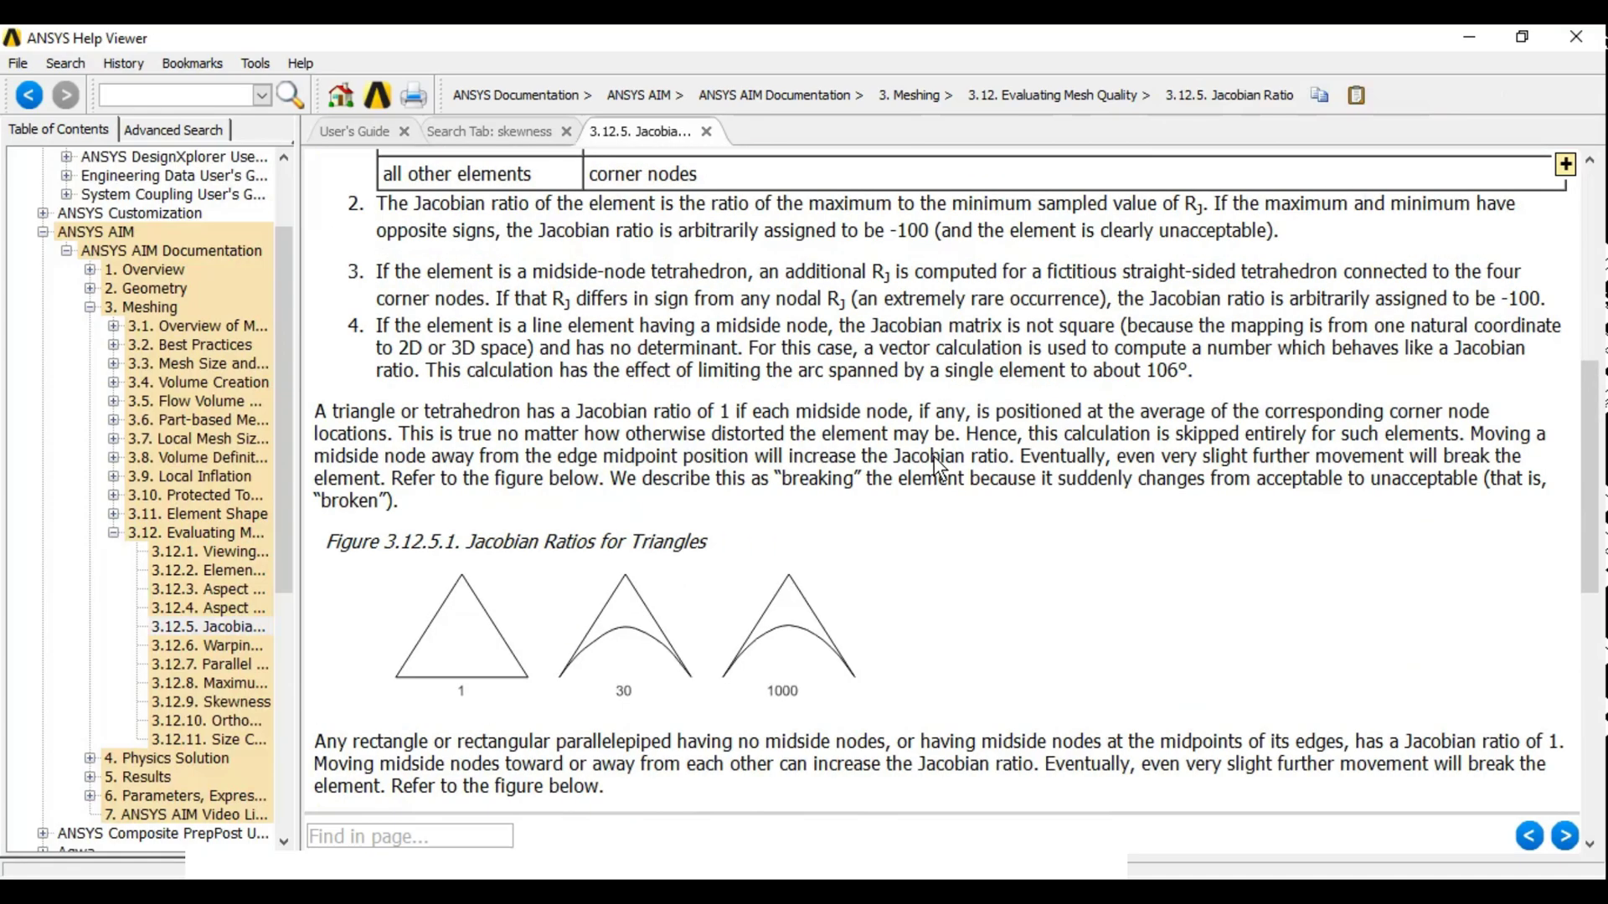
scroll(936, 466, up, 6)
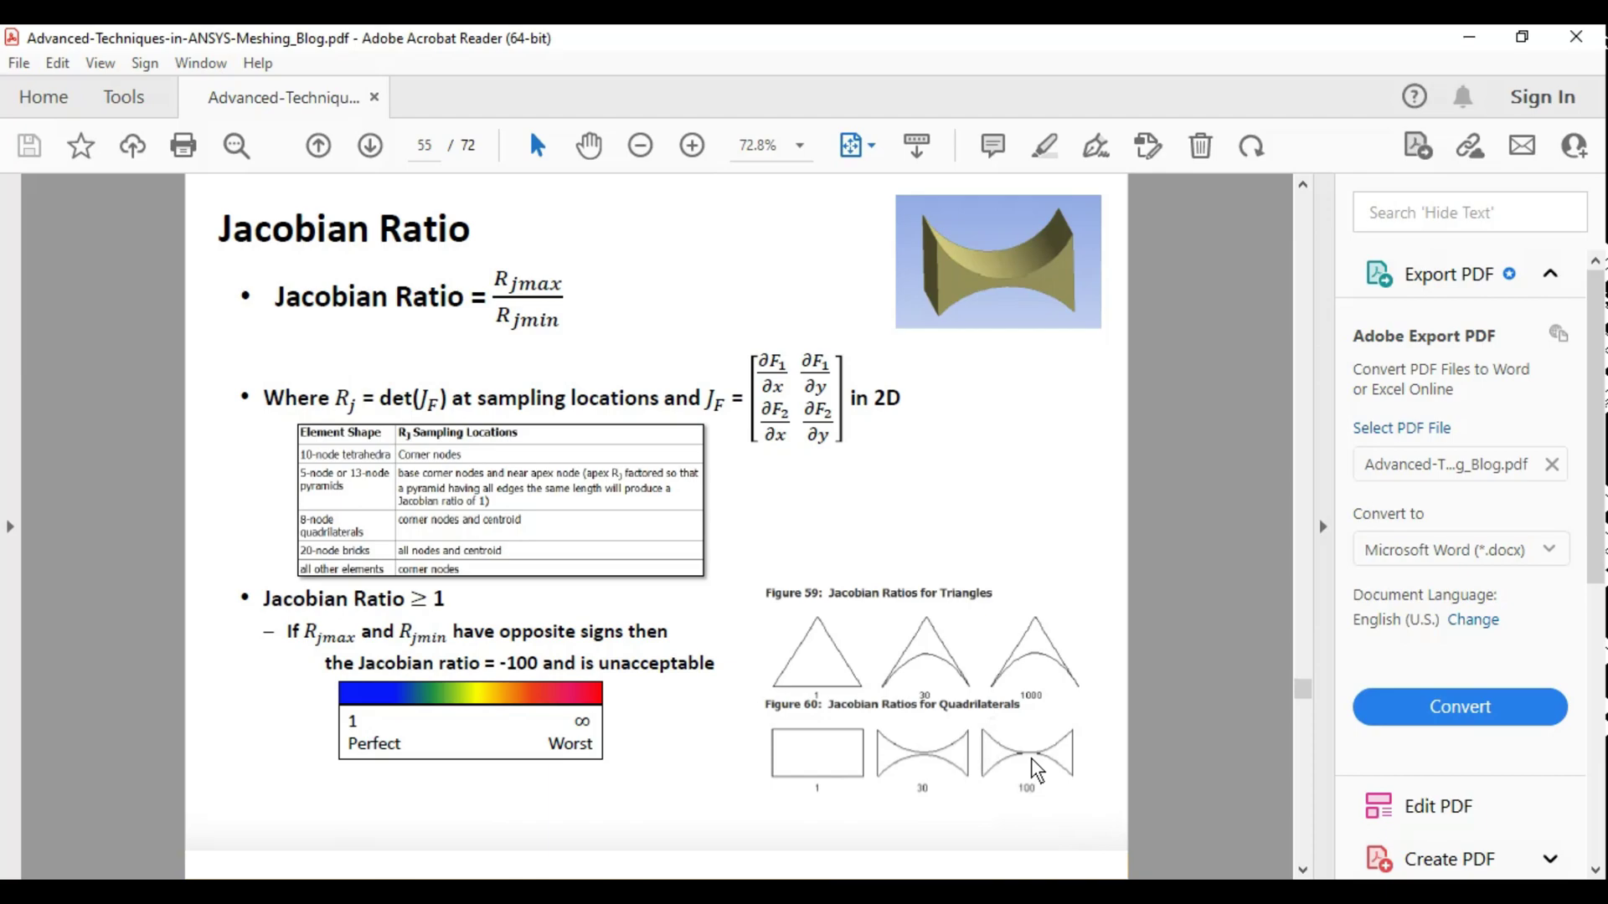
Step: Scroll the Jacobian Ratio help page to the rectangle and quadrilateral figures (ratios 1, 30, 100, 1000)
key(alt+Tab)
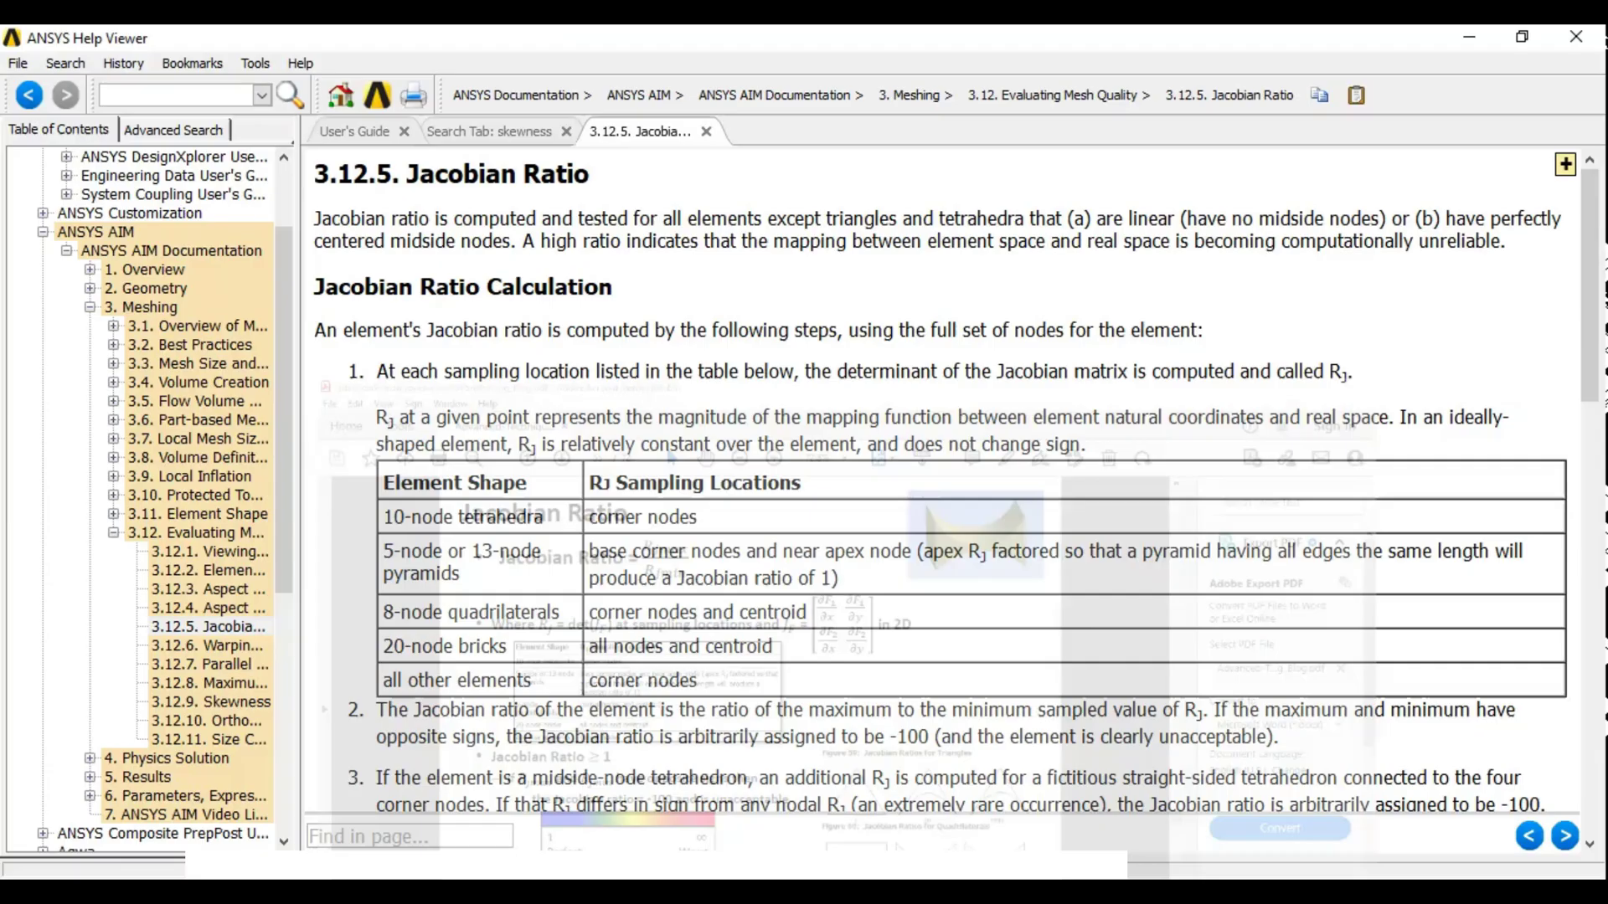
key(alt+Tab)
key(alt+Tab)
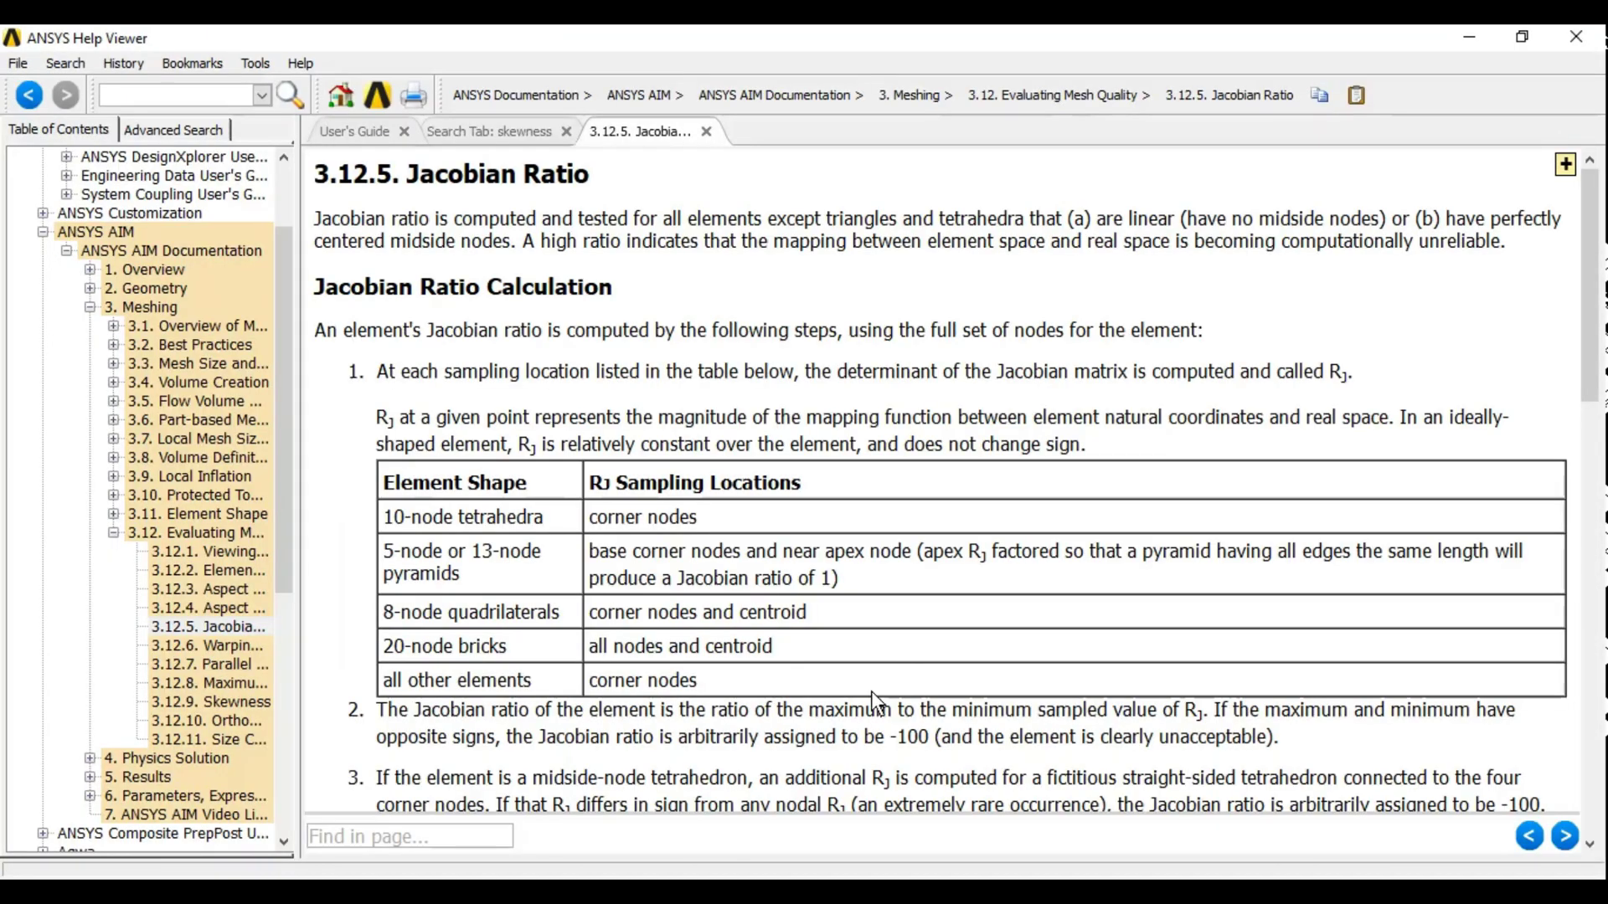
scroll(967, 638, down, 3)
scroll(966, 630, down, 5)
scroll(966, 630, down, 3)
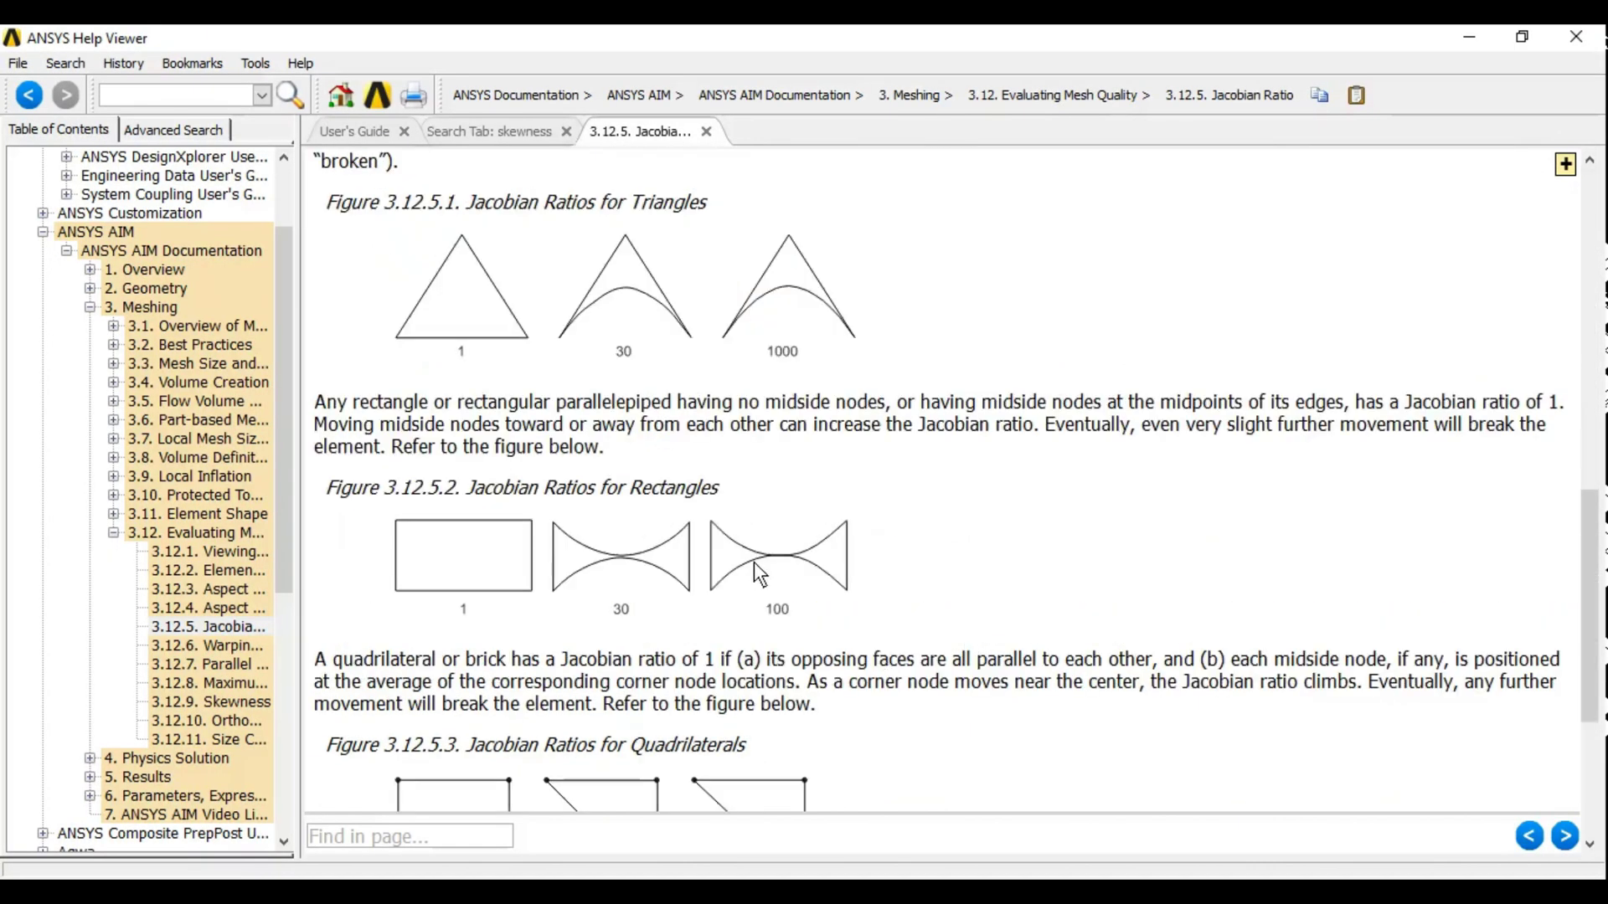
scroll(550, 514, down, 2)
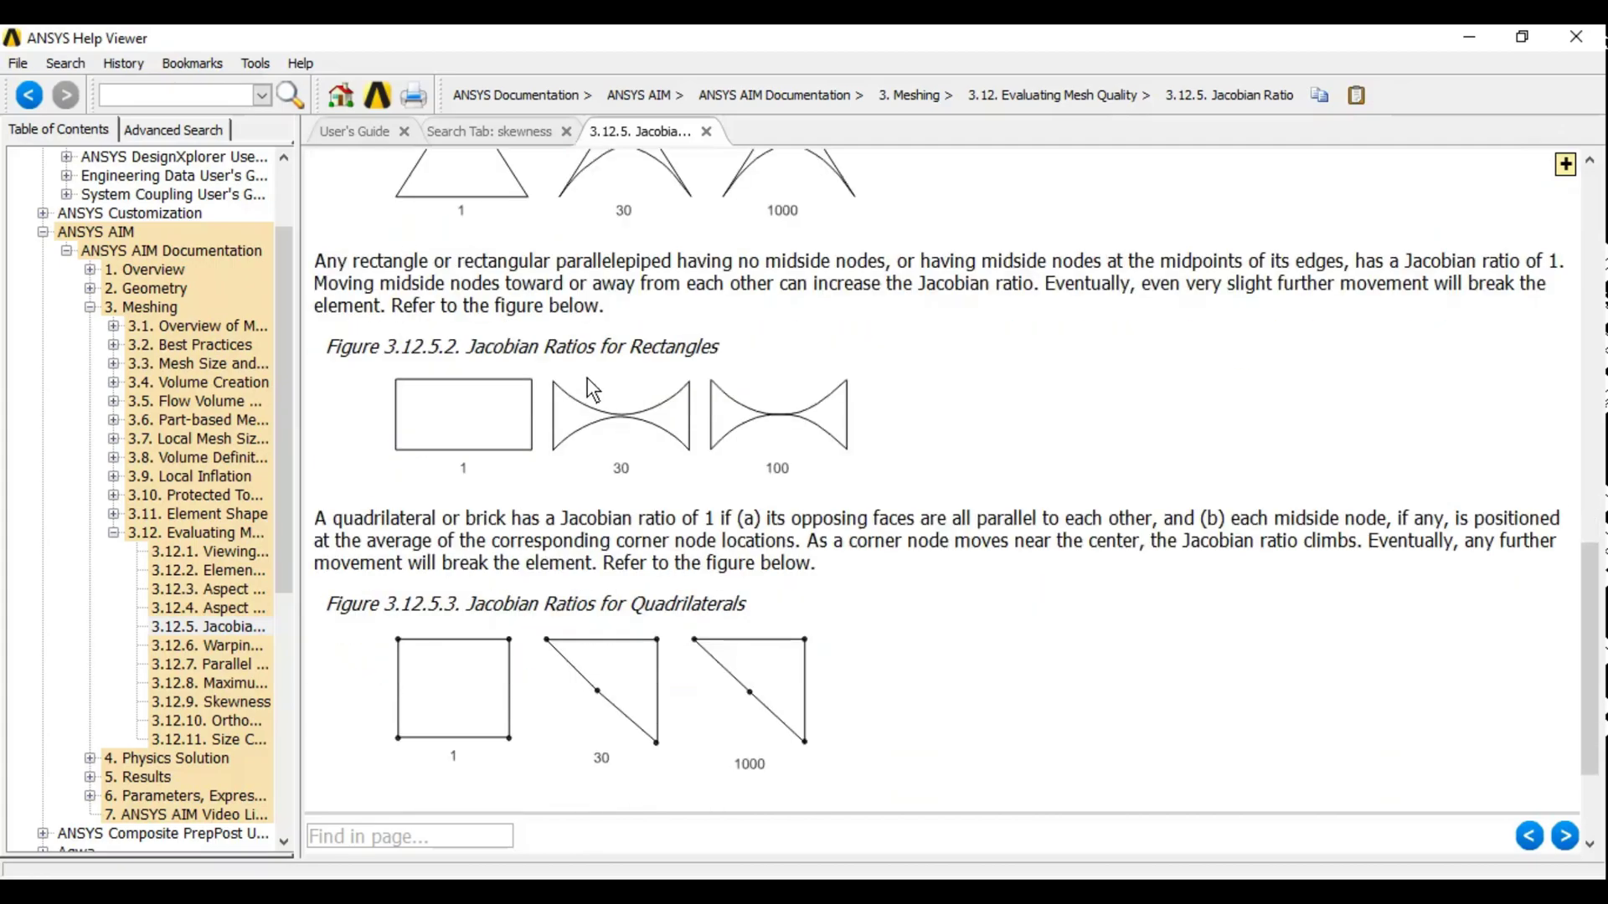
scroll(589, 386, down, 1)
scroll(589, 387, down, 1)
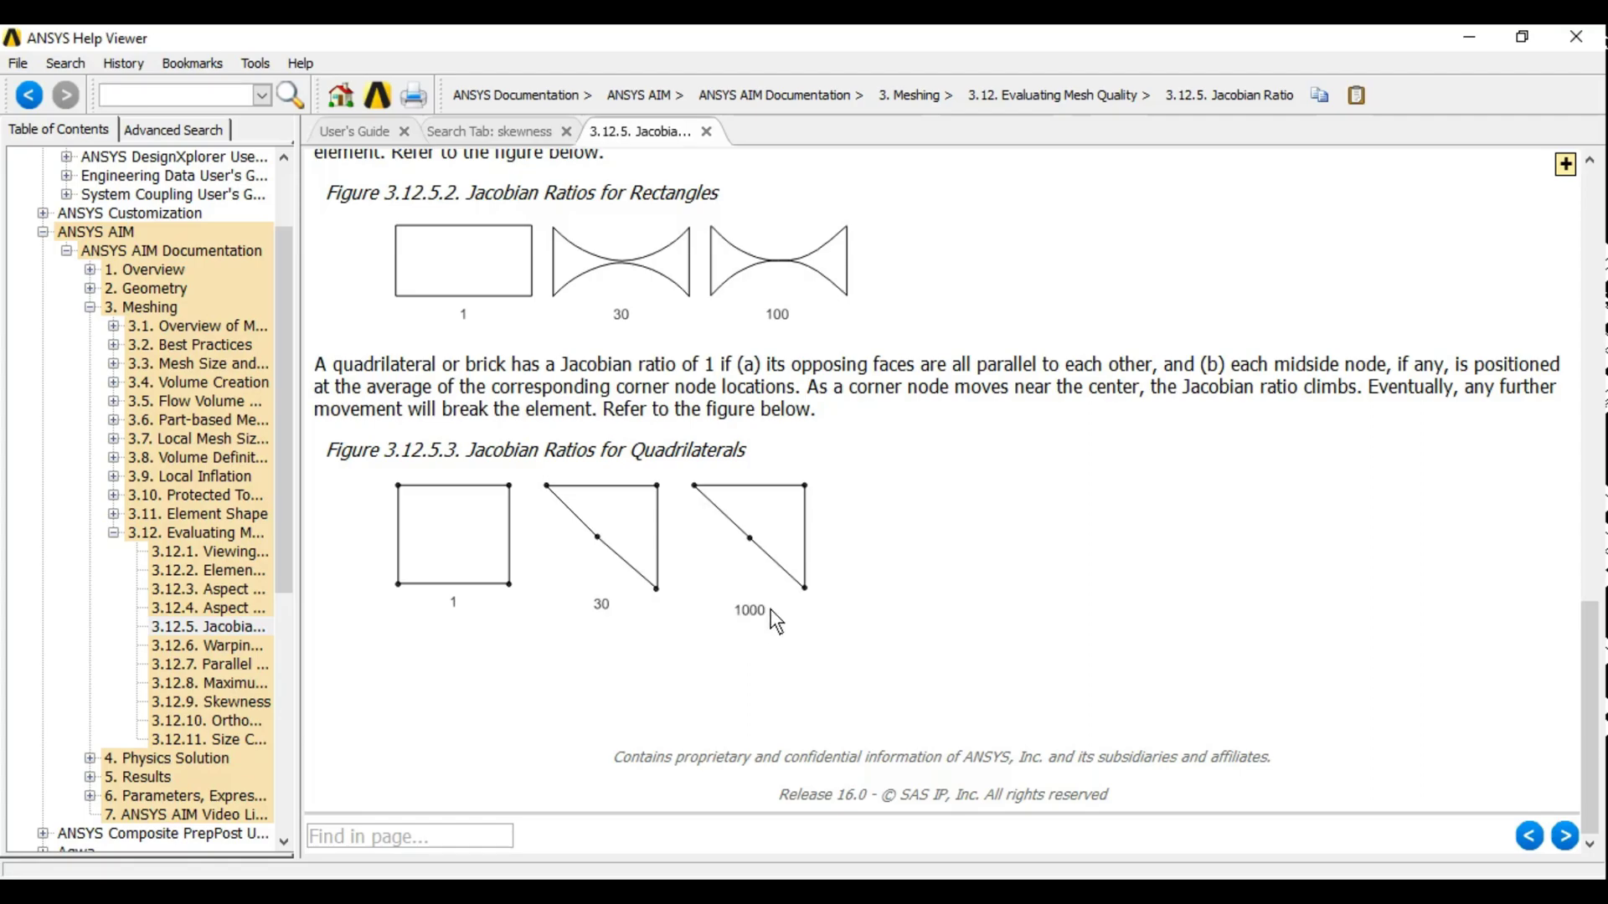
scroll(781, 451, up, 3)
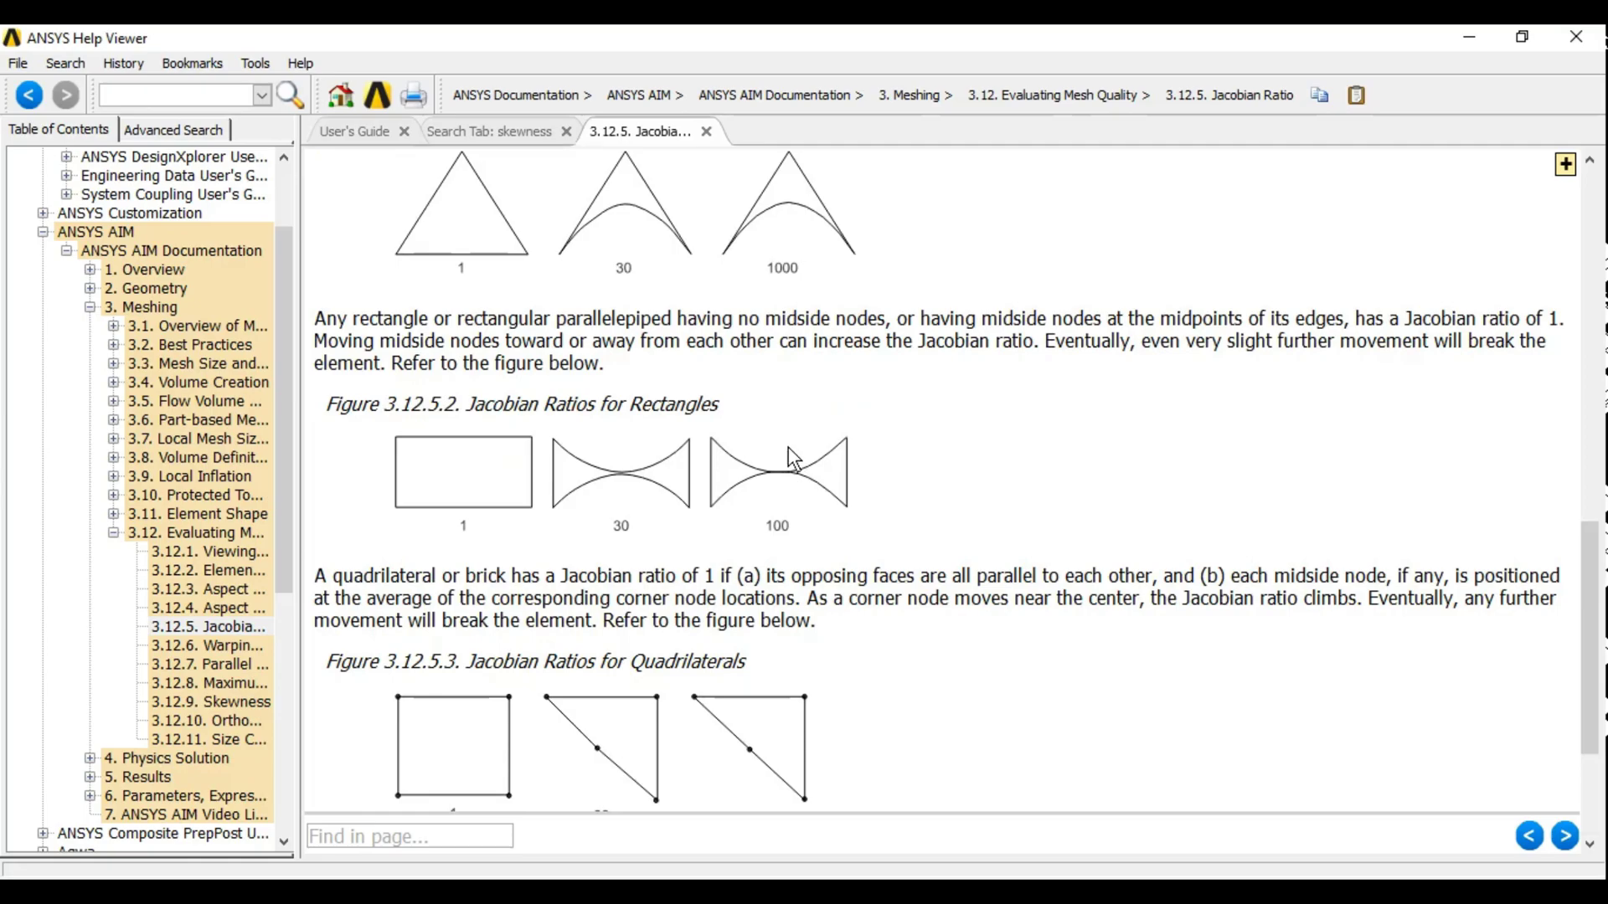
scroll(710, 703, down, 2)
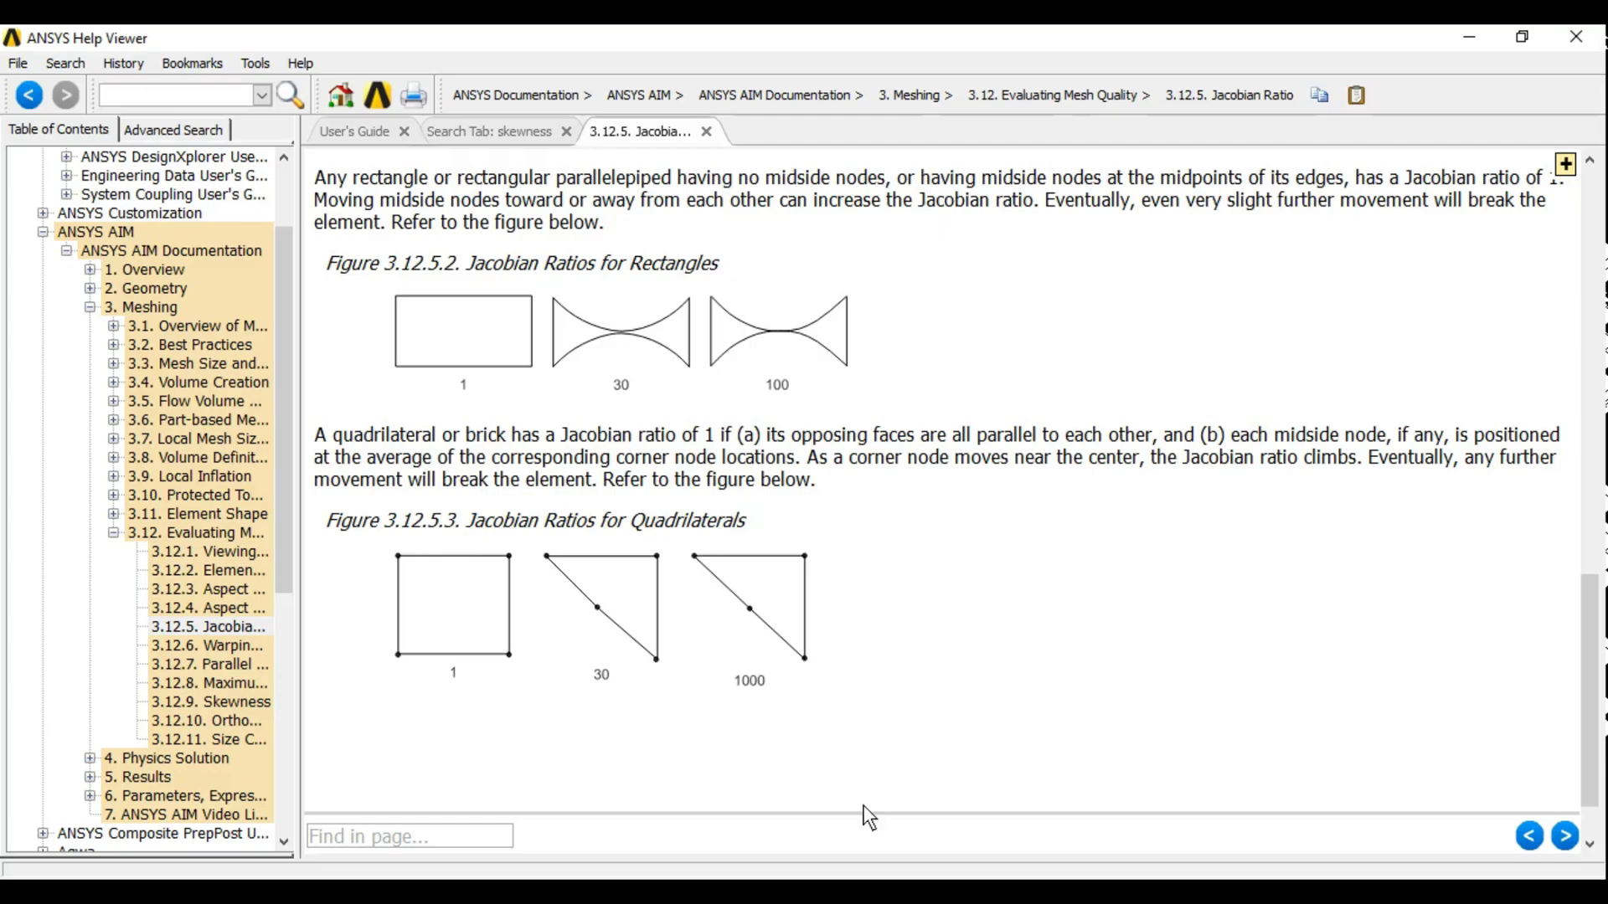
Step: Set the tetrahedral mesh's Mesh Metric to Jacobian Ratio and check its min and max (293.58)
click(800, 808)
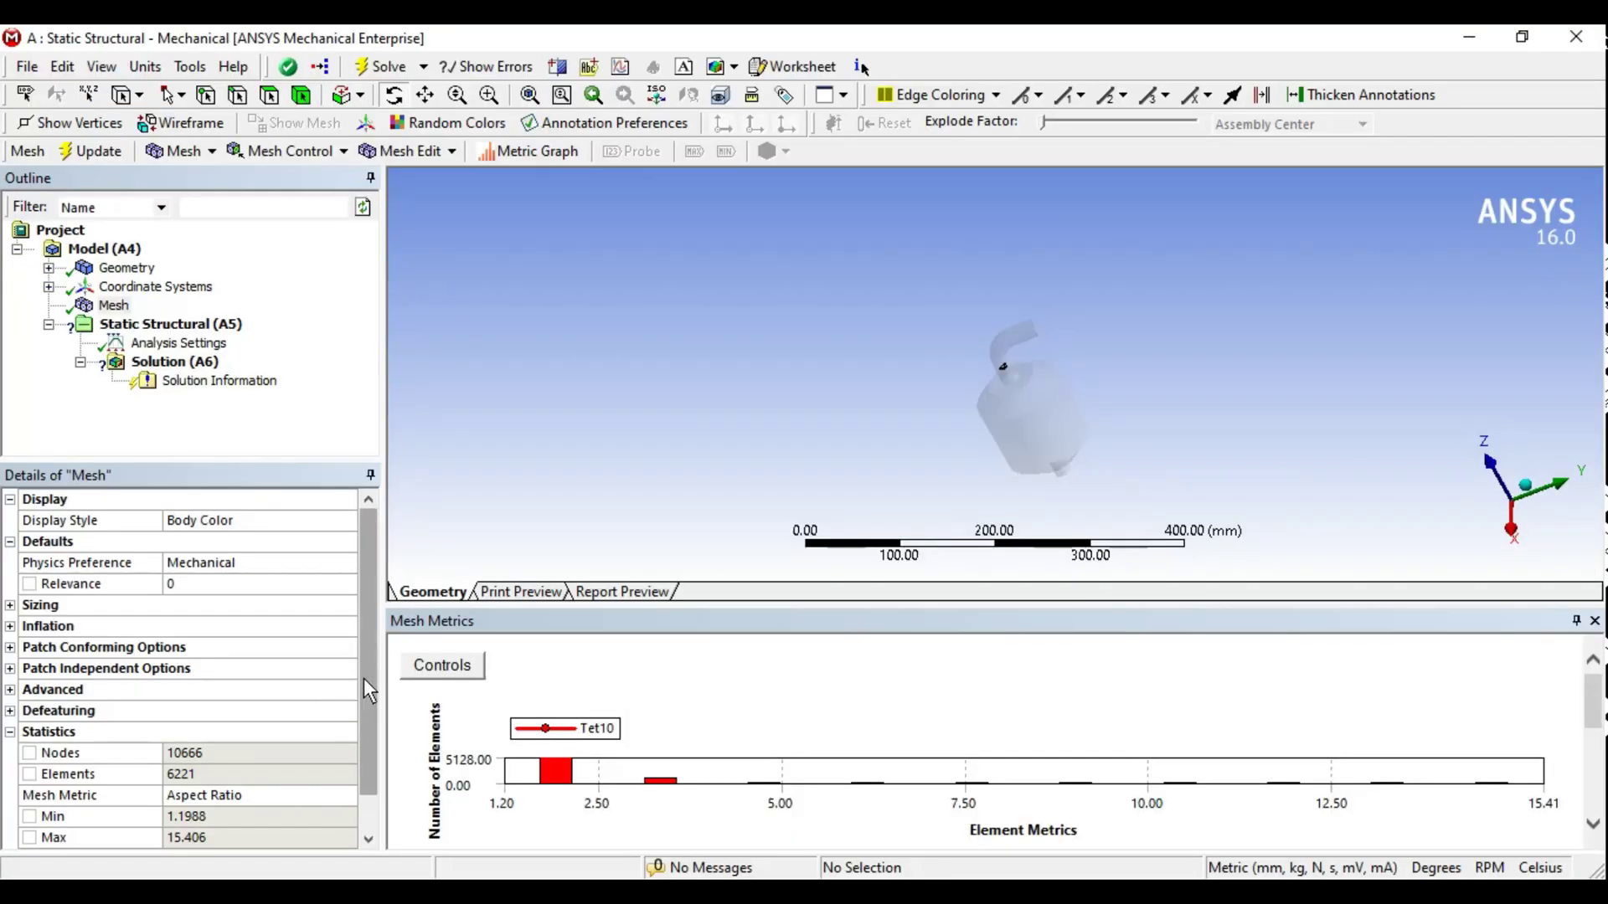
drag(363, 679, 364, 748)
click(353, 747)
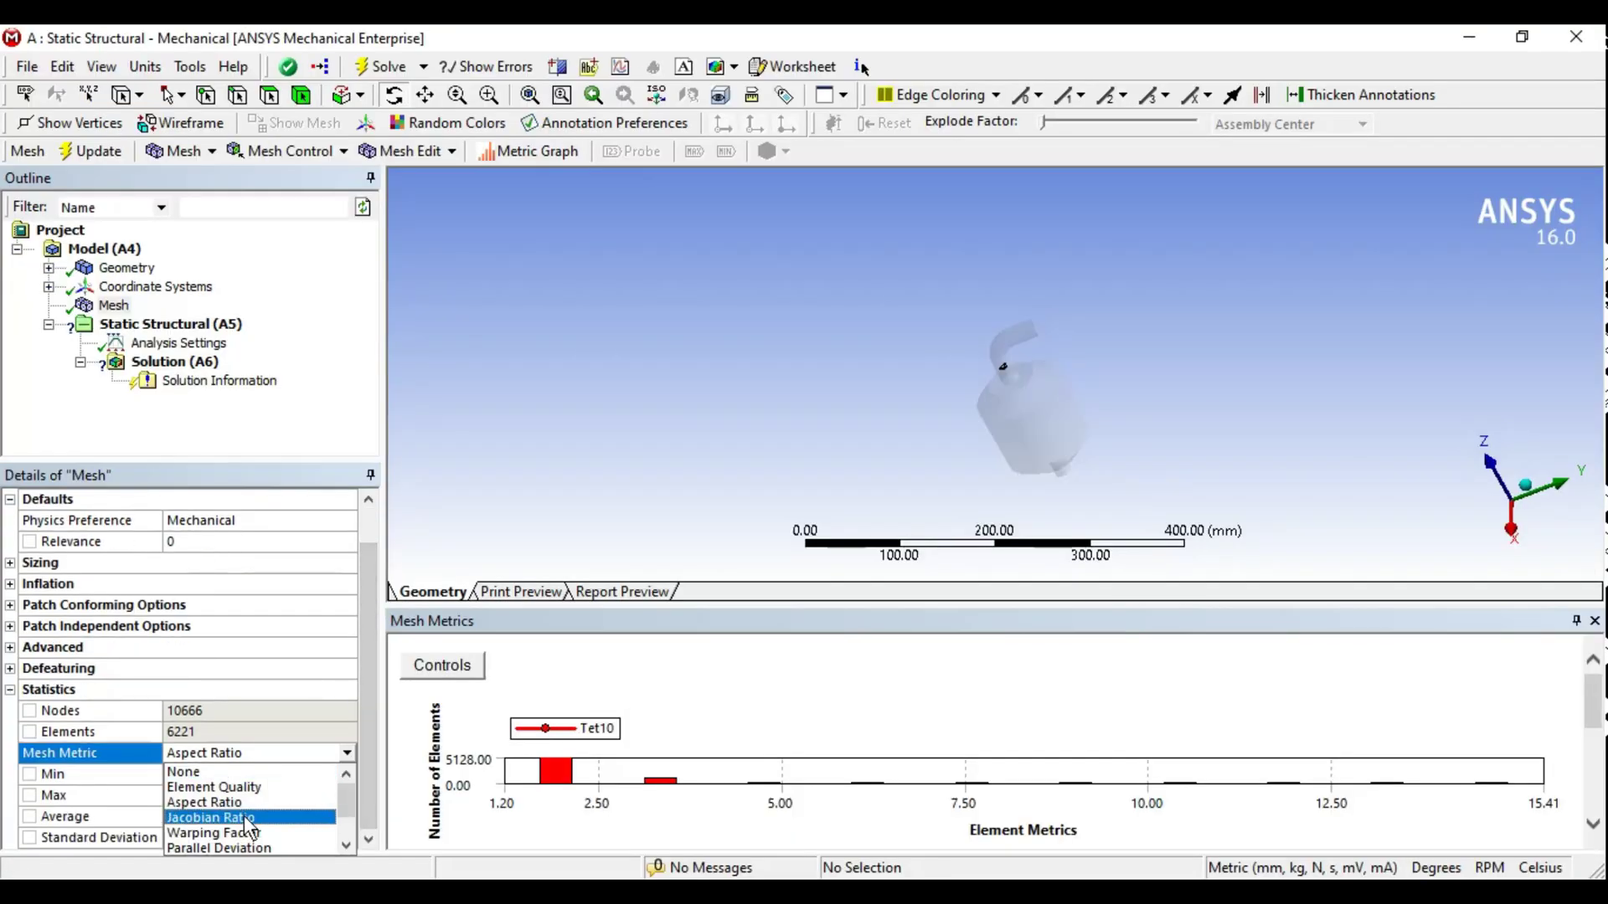
click(276, 817)
drag(885, 606, 883, 519)
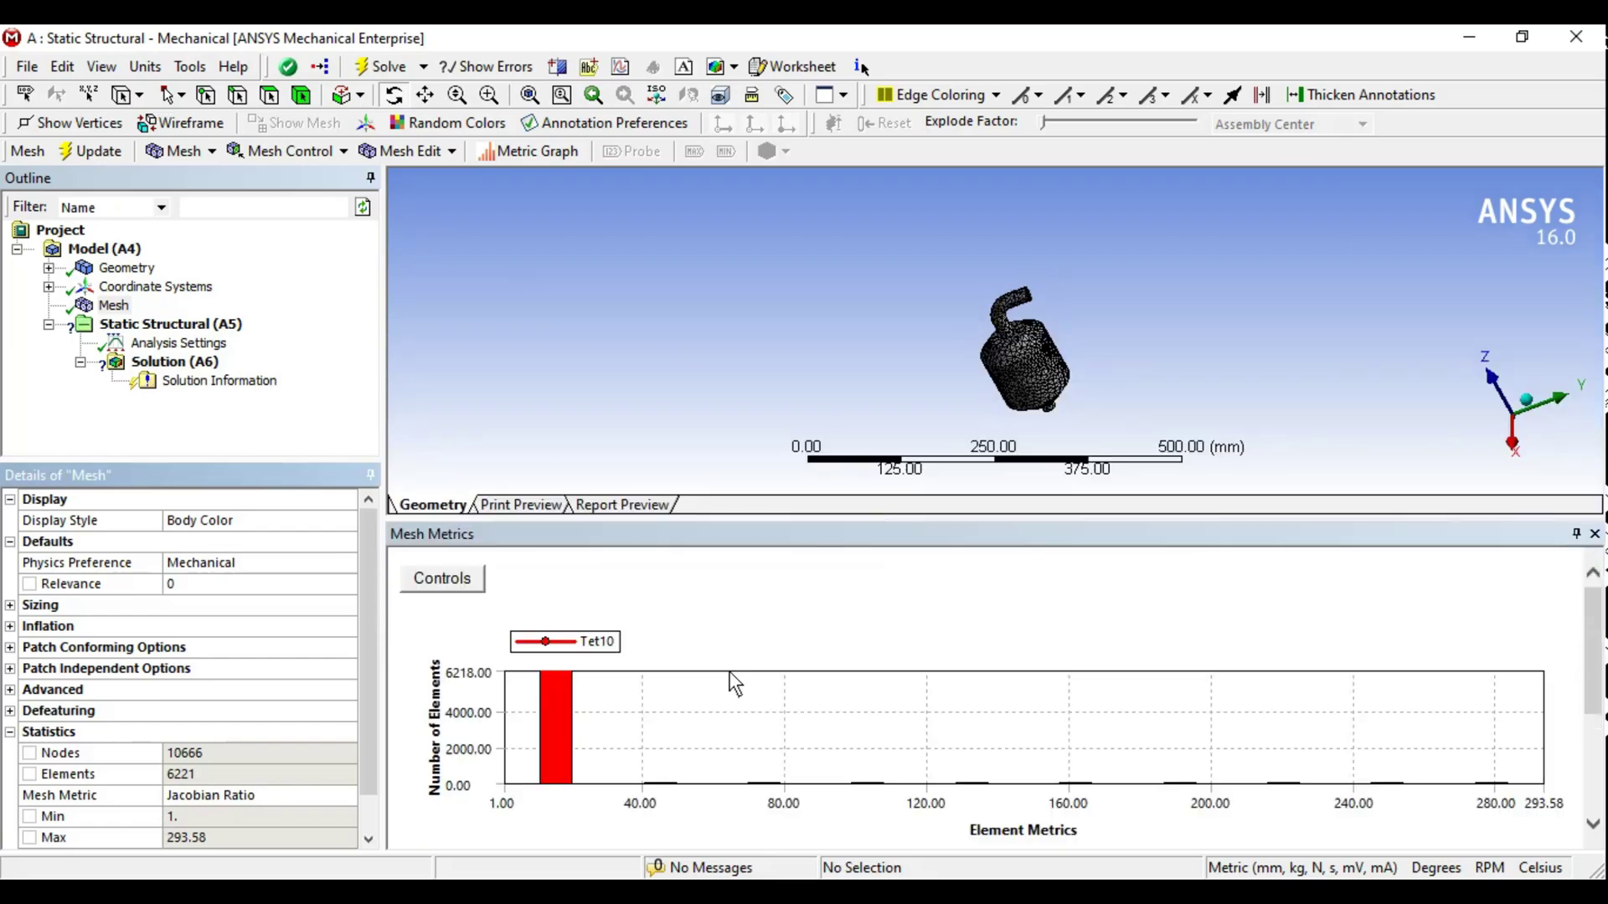
drag(368, 799, 369, 836)
click(206, 774)
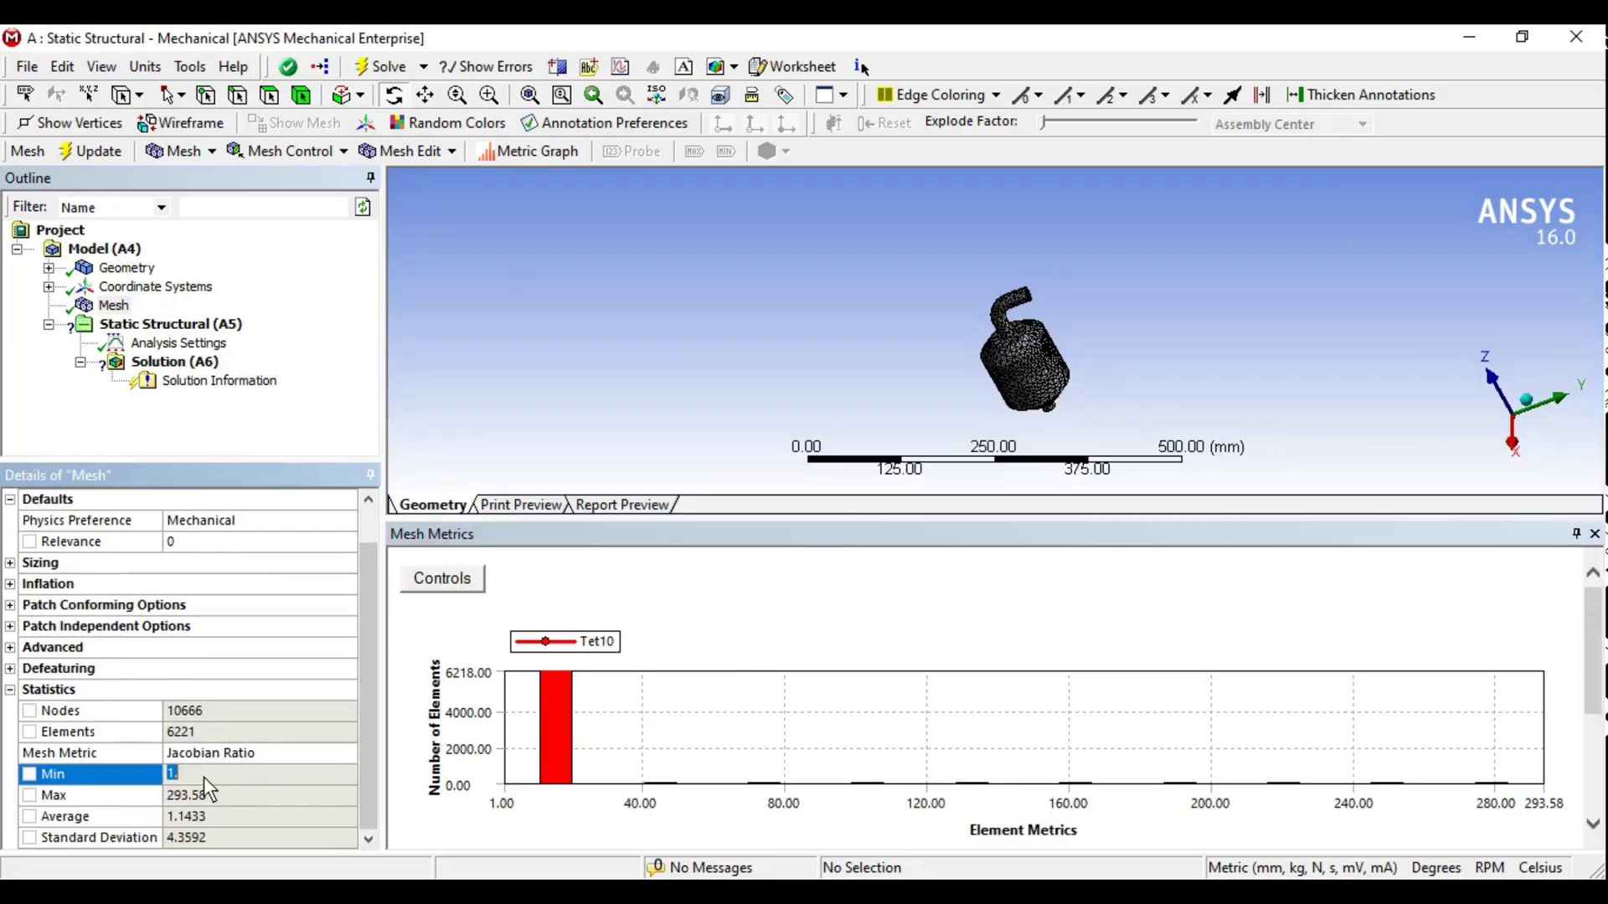
click(219, 797)
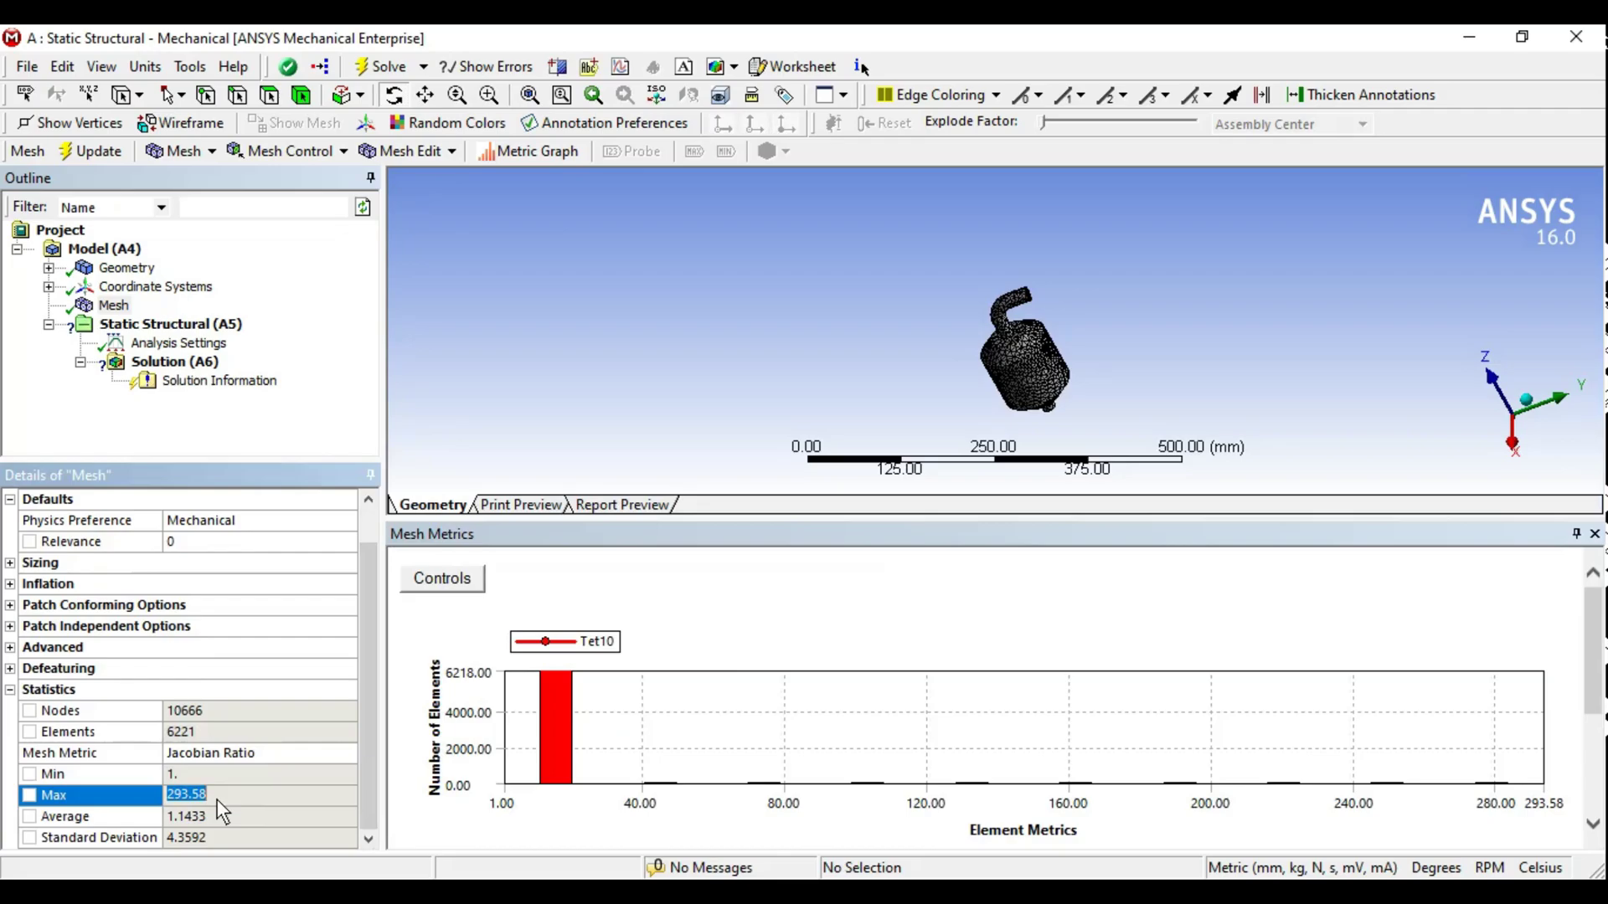
Step: Display the worst Jacobian Ratio elements from the rightmost histogram bar and zoom in on the distorted one
click(1491, 782)
mouse_move(1118, 394)
middle_down()
mouse_move(1018, 388)
mouse_move(1068, 355)
mouse_move(1155, 348)
mouse_move(916, 425)
middle_up()
scroll(1156, 344, up, 5)
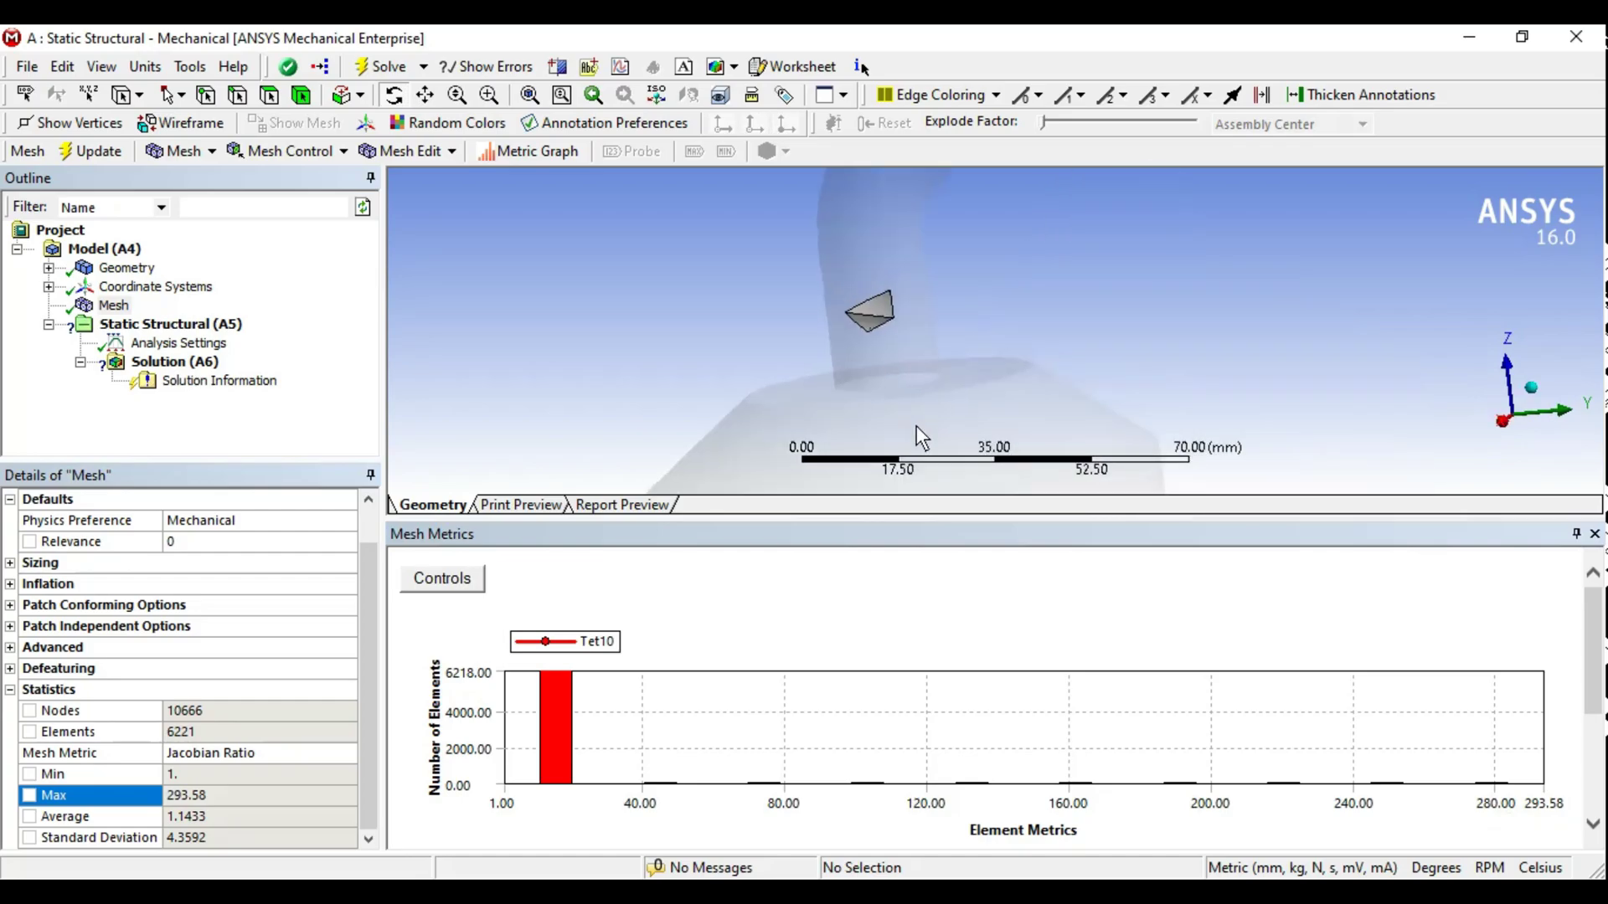
mouse_move(1022, 417)
middle_down()
mouse_move(1219, 425)
mouse_move(932, 379)
mouse_move(944, 366)
mouse_move(797, 369)
mouse_move(933, 347)
mouse_move(1106, 370)
mouse_move(977, 353)
mouse_move(996, 360)
middle_up()
scroll(921, 364, up, 3)
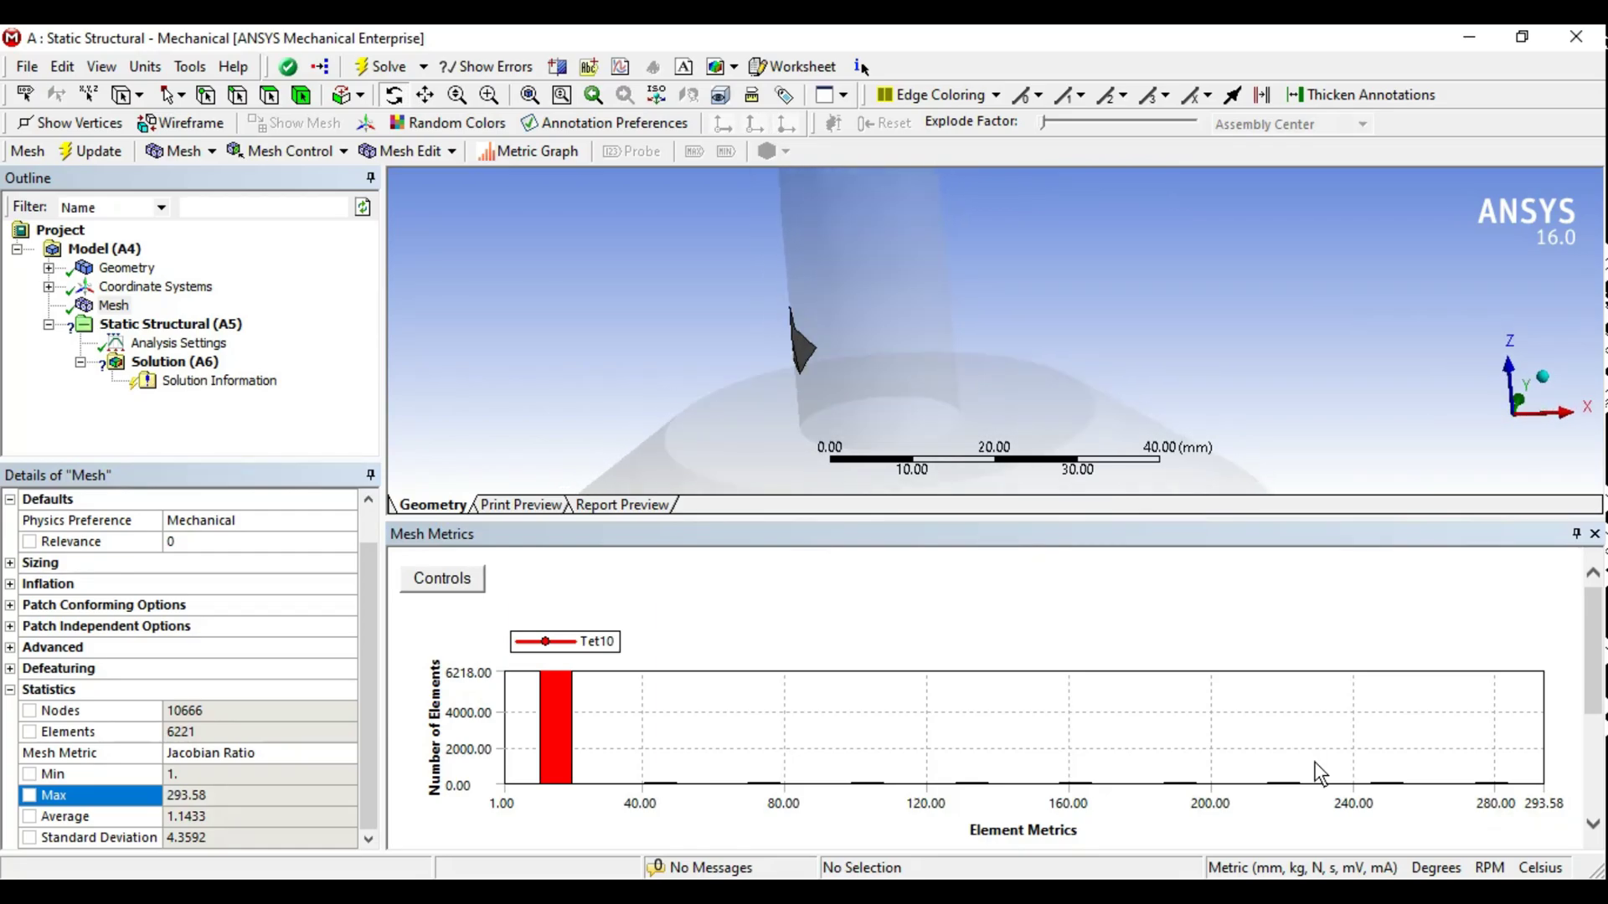
Step: Display elements from another histogram bar and rotate the view around the bent pipe
click(1393, 780)
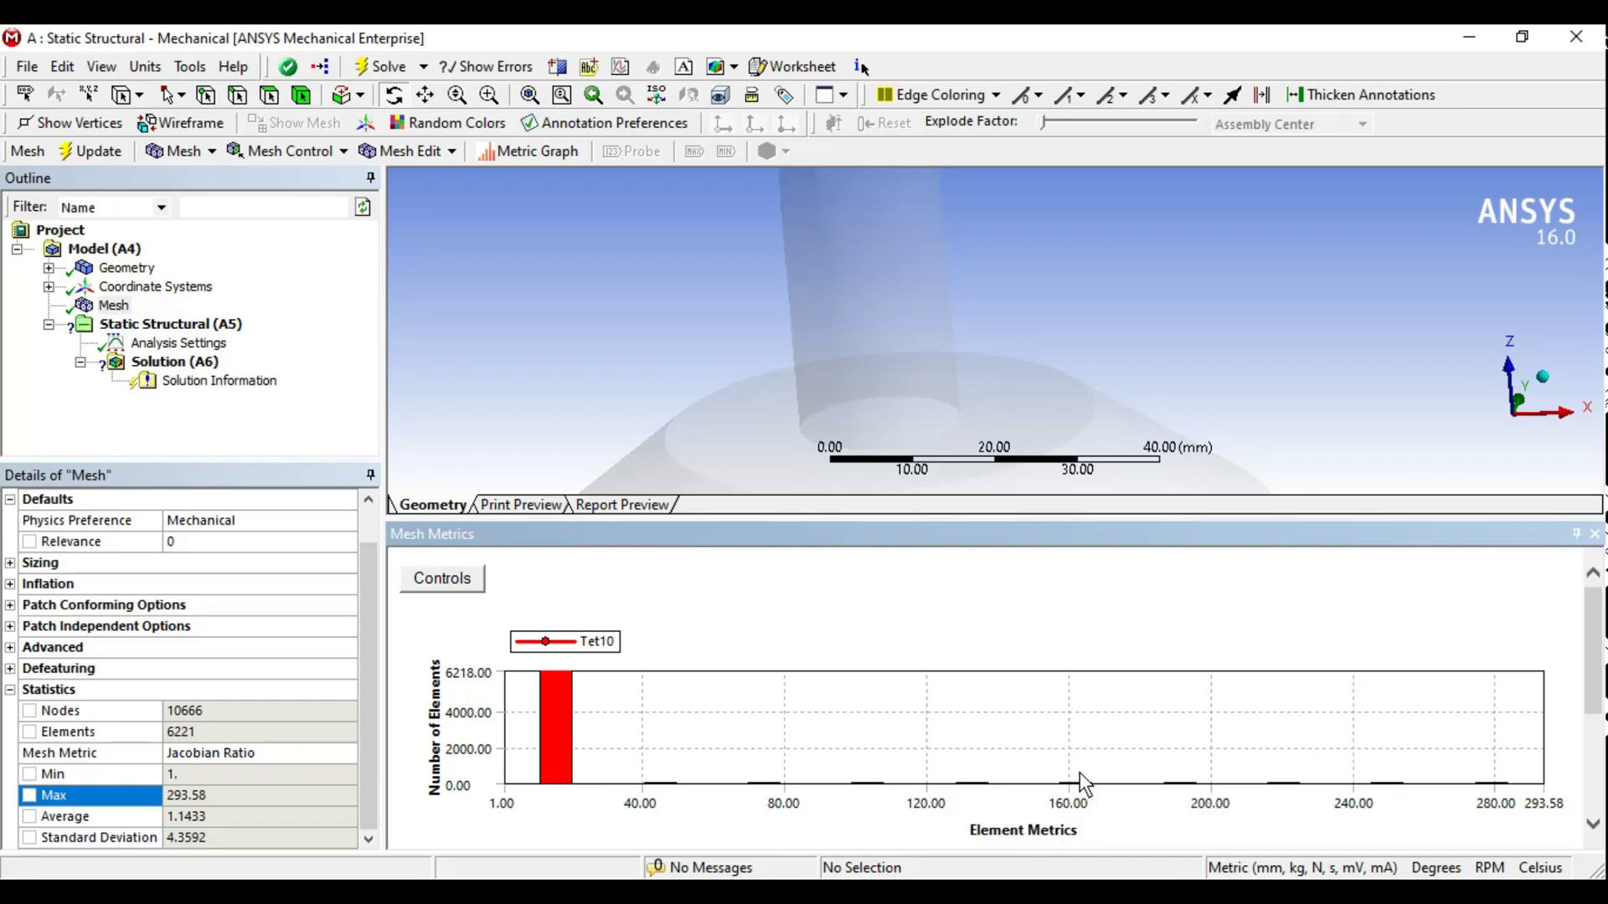
scroll(1139, 479, down, 3)
scroll(1194, 405, down, 2)
mouse_move(1194, 405)
middle_down()
mouse_move(937, 384)
mouse_move(962, 329)
mouse_move(881, 329)
mouse_move(943, 310)
mouse_move(996, 374)
mouse_move(950, 315)
mouse_move(1021, 325)
mouse_move(974, 374)
middle_up()
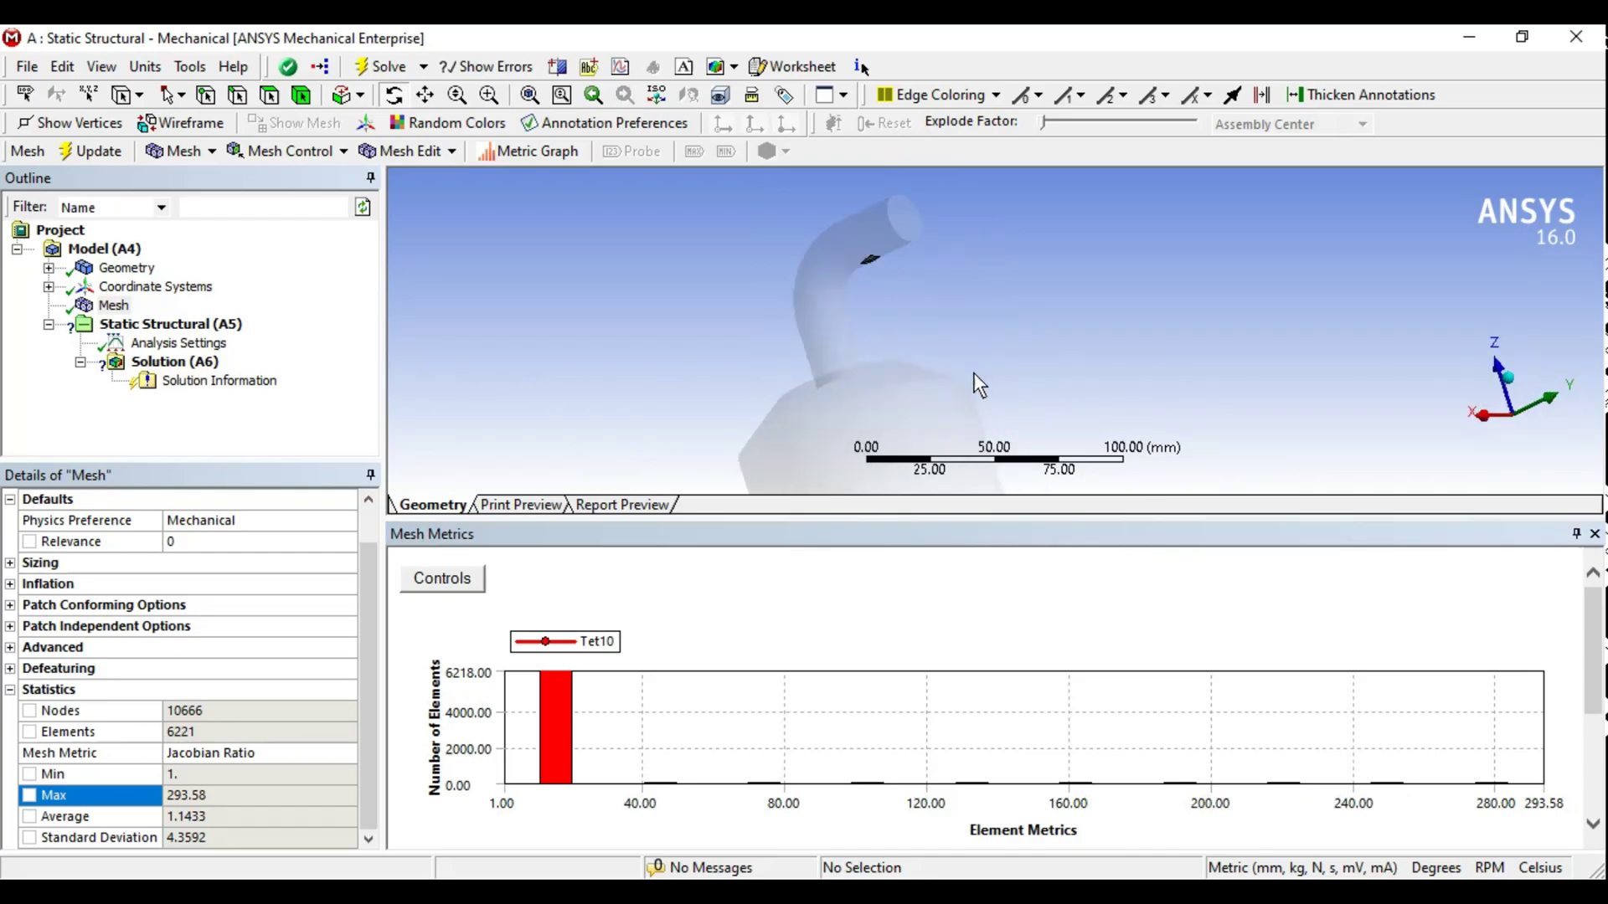
scroll(973, 373, down, 2)
mouse_move(1082, 385)
middle_down()
mouse_move(1083, 330)
mouse_move(1112, 402)
mouse_move(1094, 366)
mouse_move(1099, 392)
middle_up()
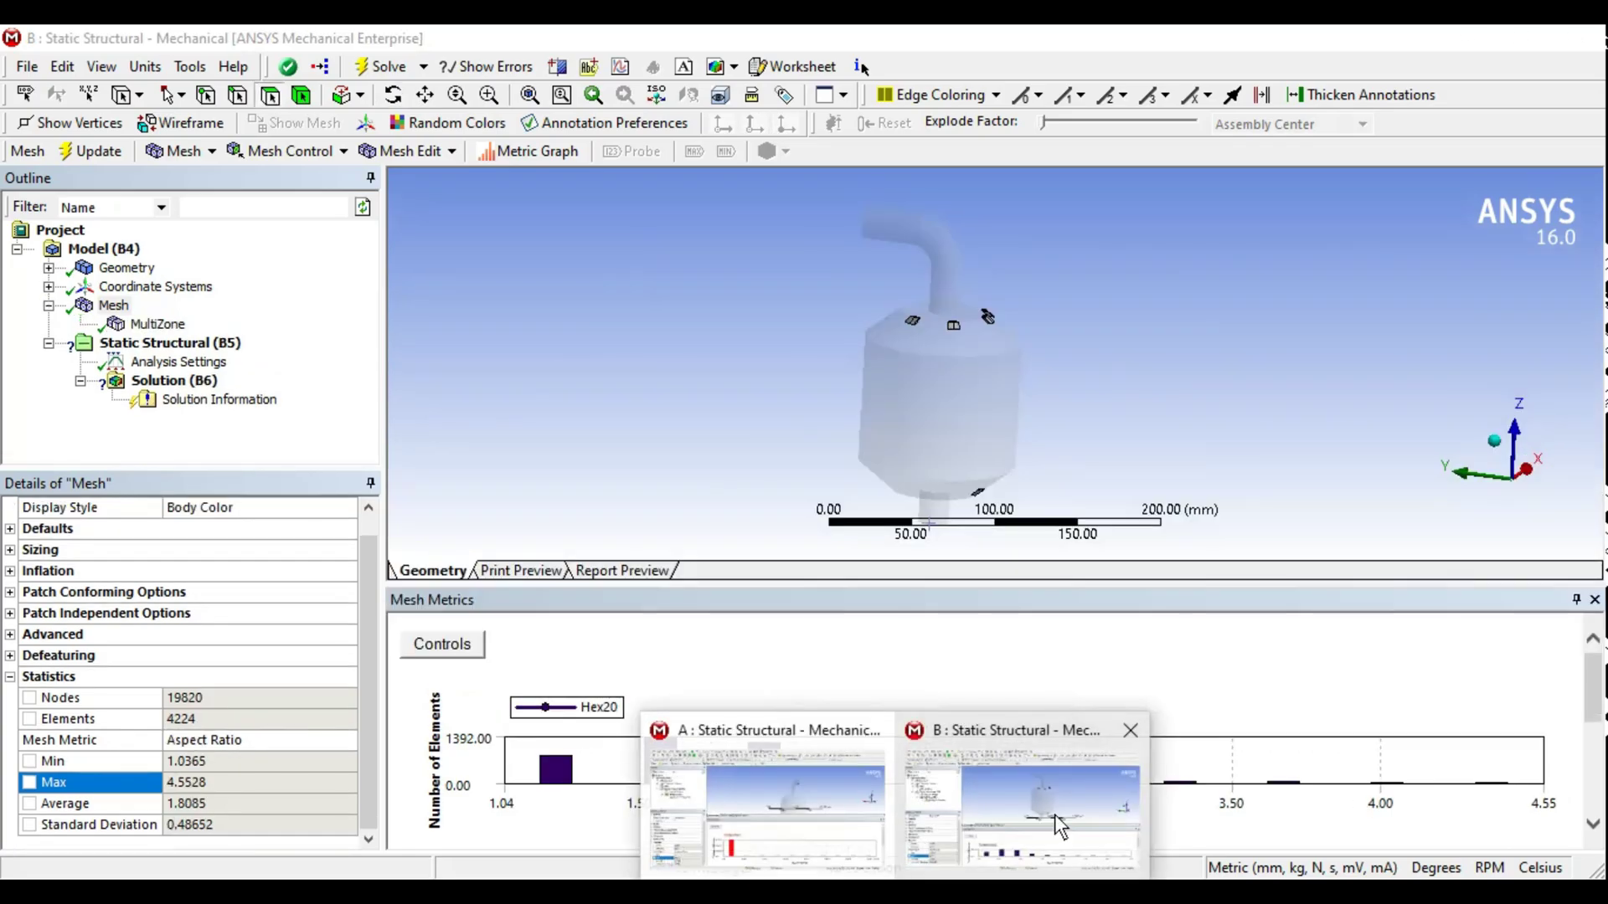
Step: Set the hex MultiZone mesh's Mesh Metric to Jacobian Ratio and note its Max of 3.9651
click(1053, 814)
click(350, 742)
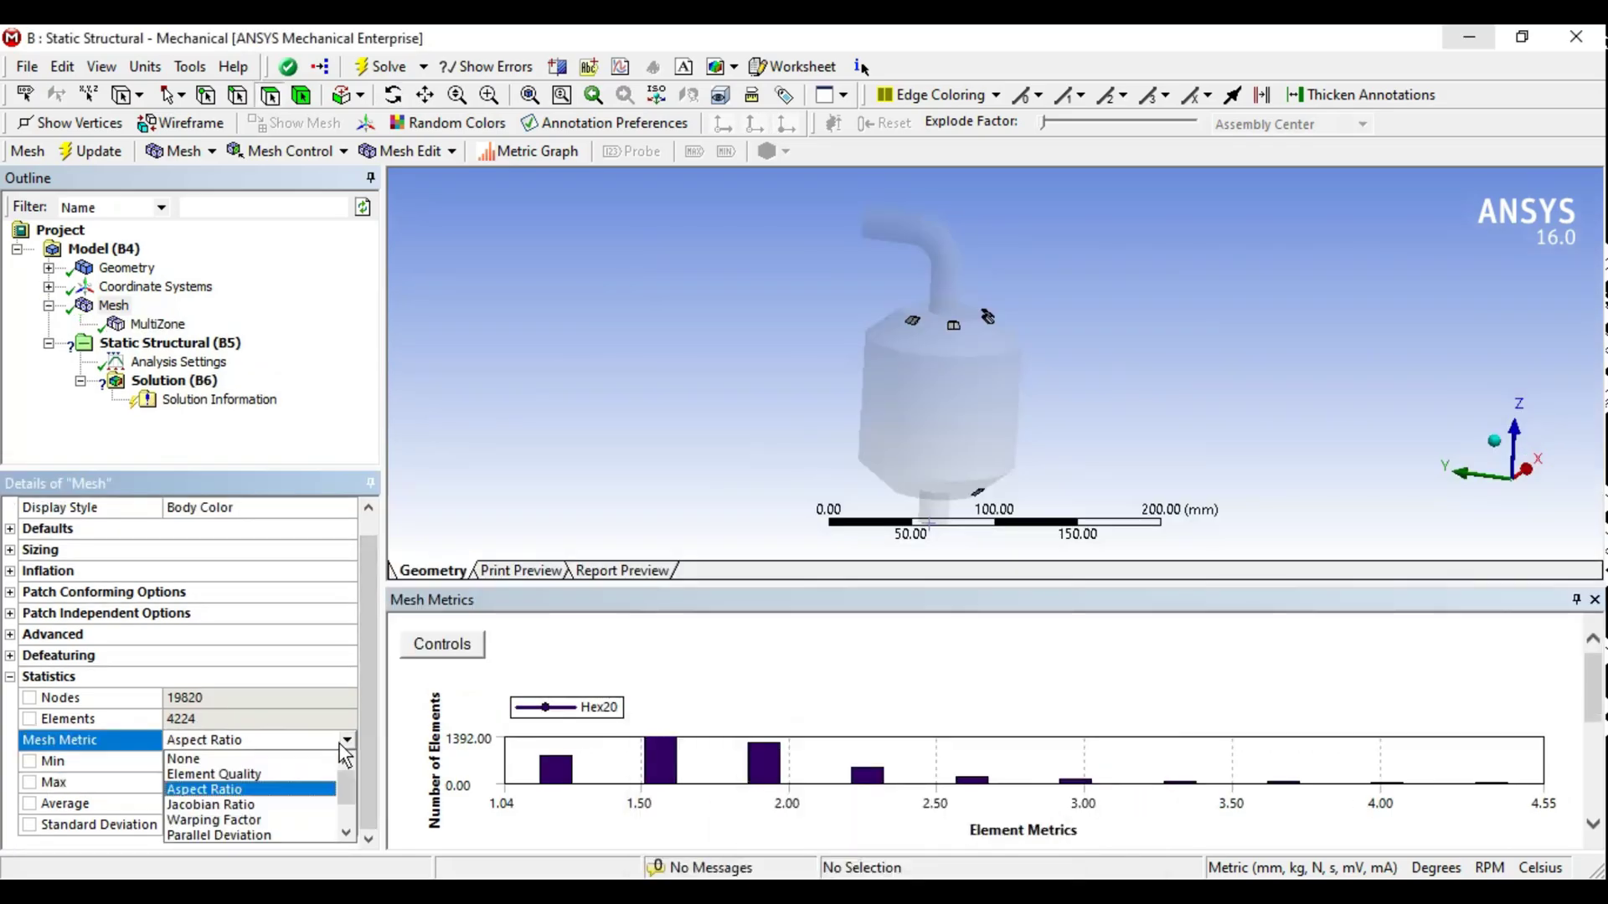
click(233, 802)
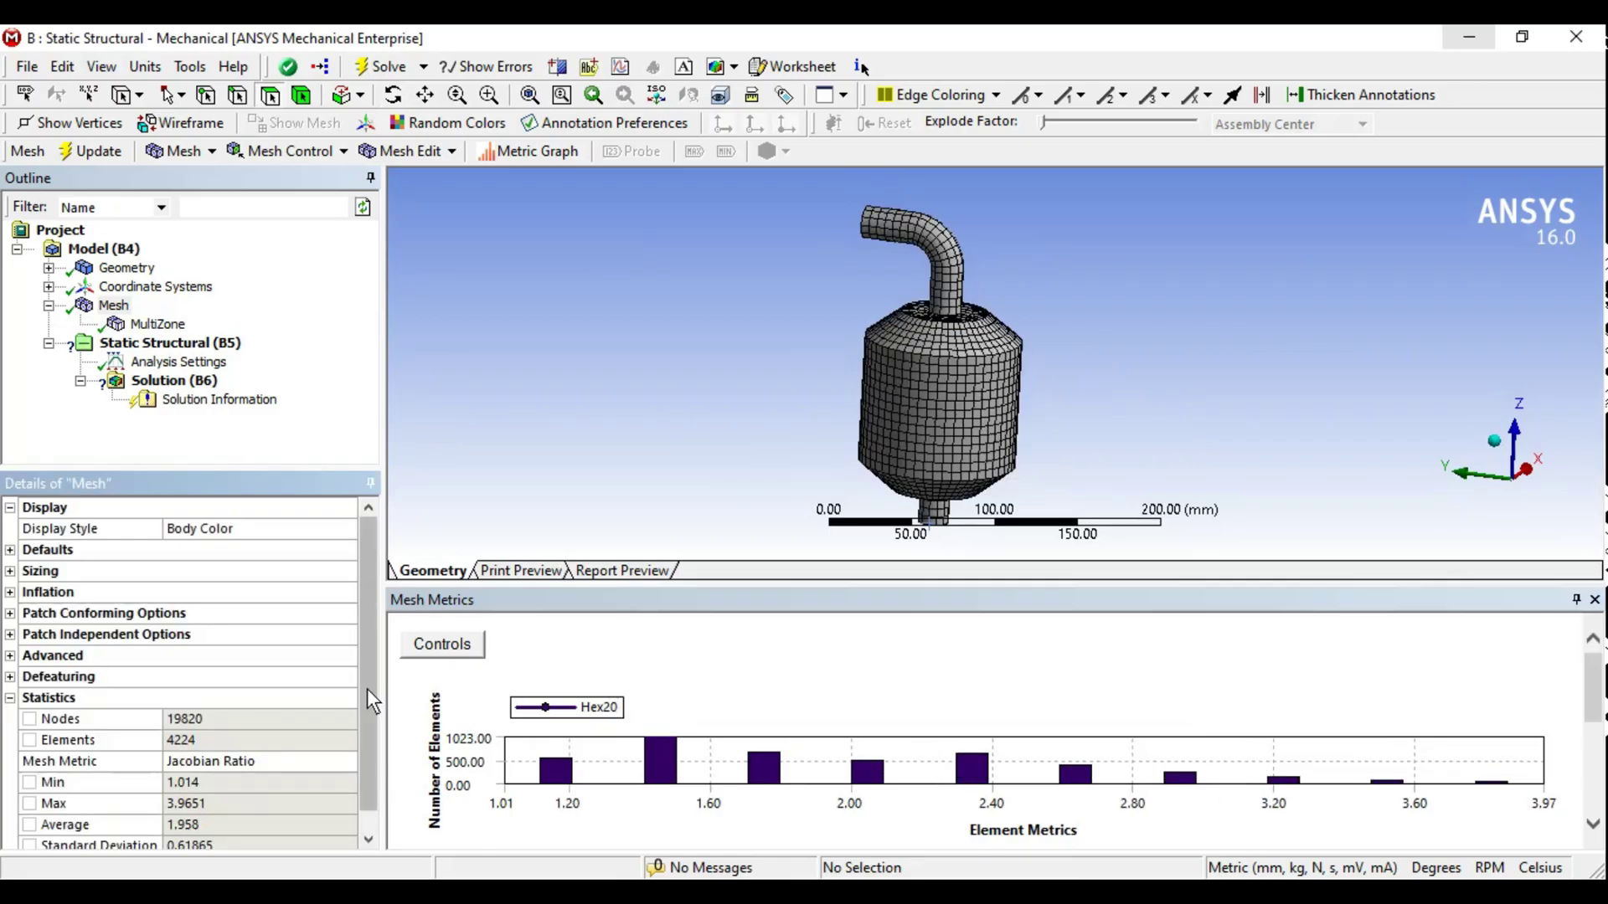
drag(366, 688, 357, 786)
click(198, 784)
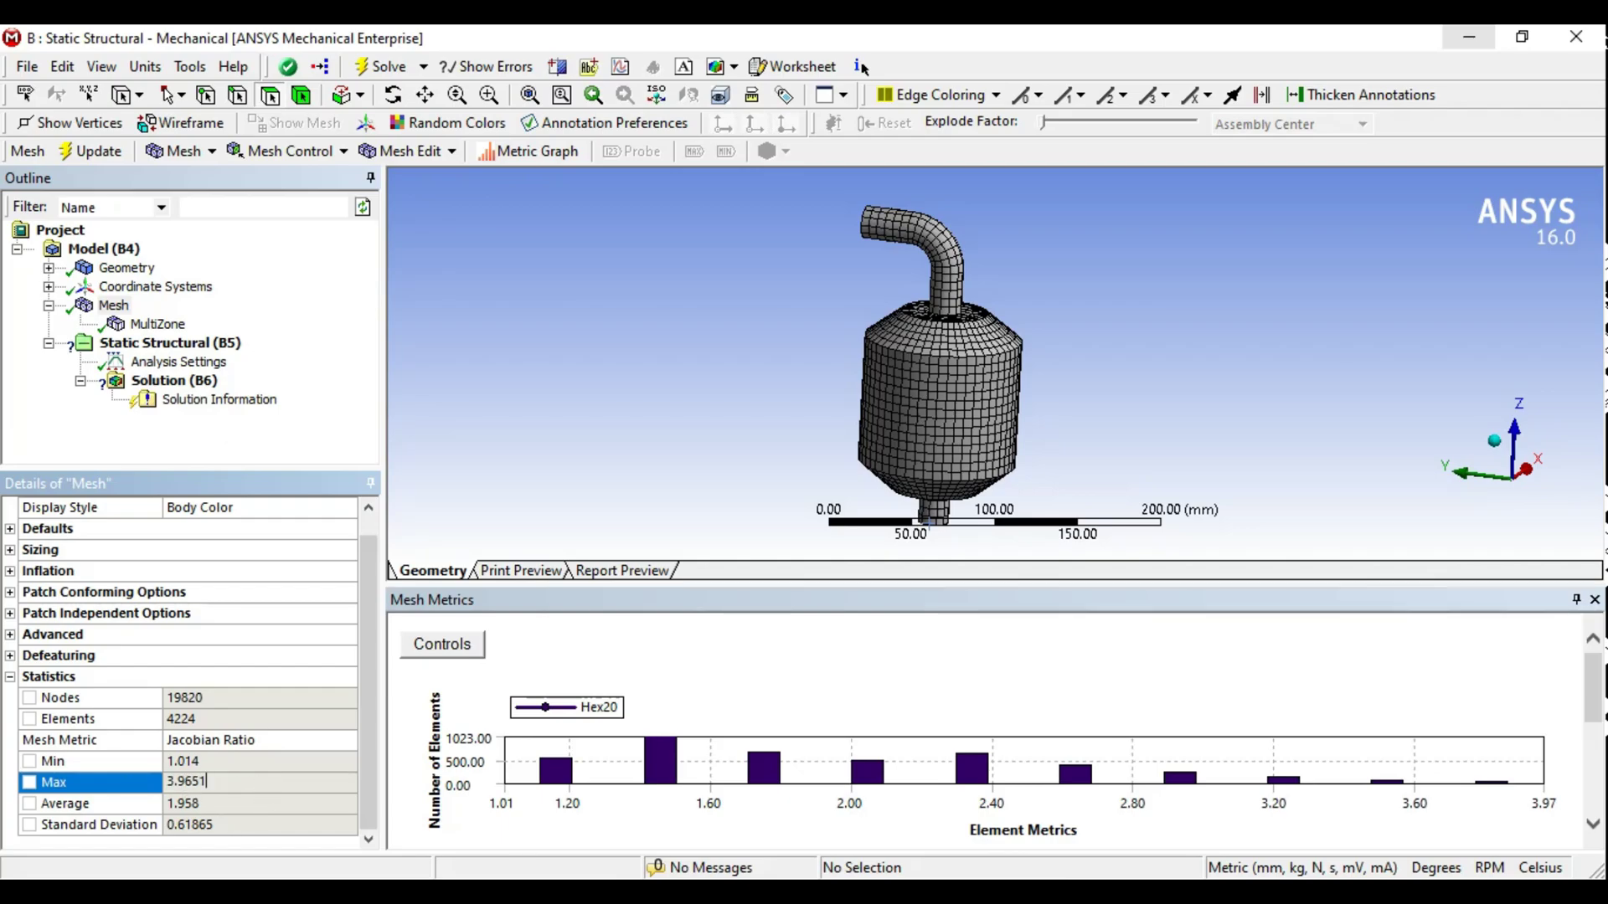
Step: Compare the tetrahedral and hex-meshed models side by side, rotating each one
click(894, 892)
click(745, 811)
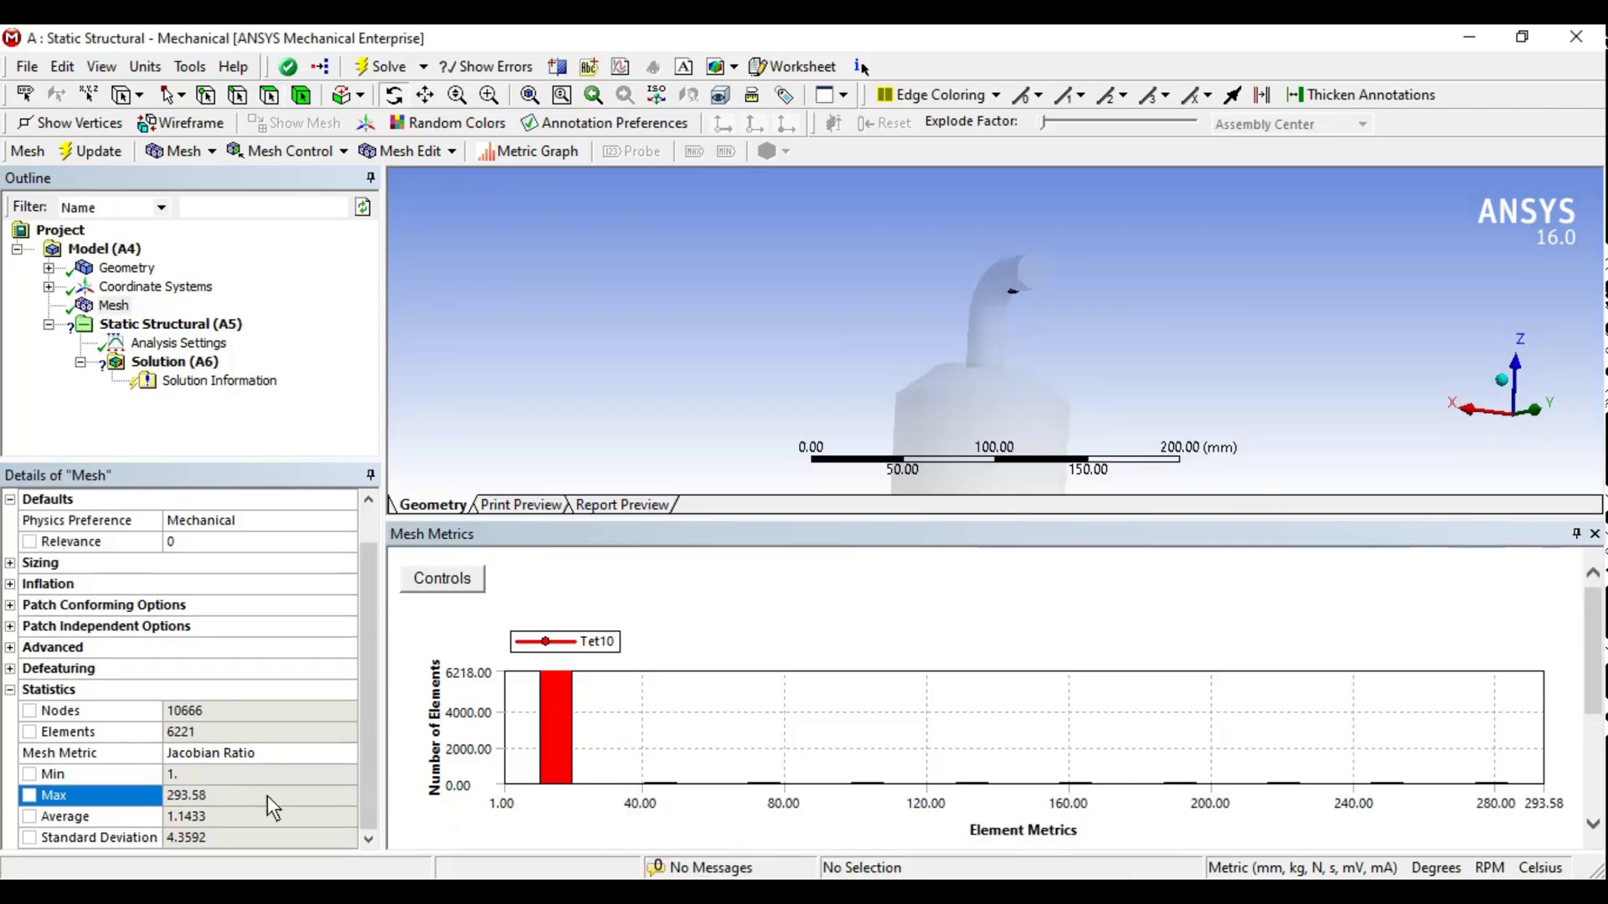
mouse_move(1017, 353)
middle_down()
mouse_move(1045, 364)
mouse_move(1046, 283)
middle_up()
scroll(1046, 283, down, 3)
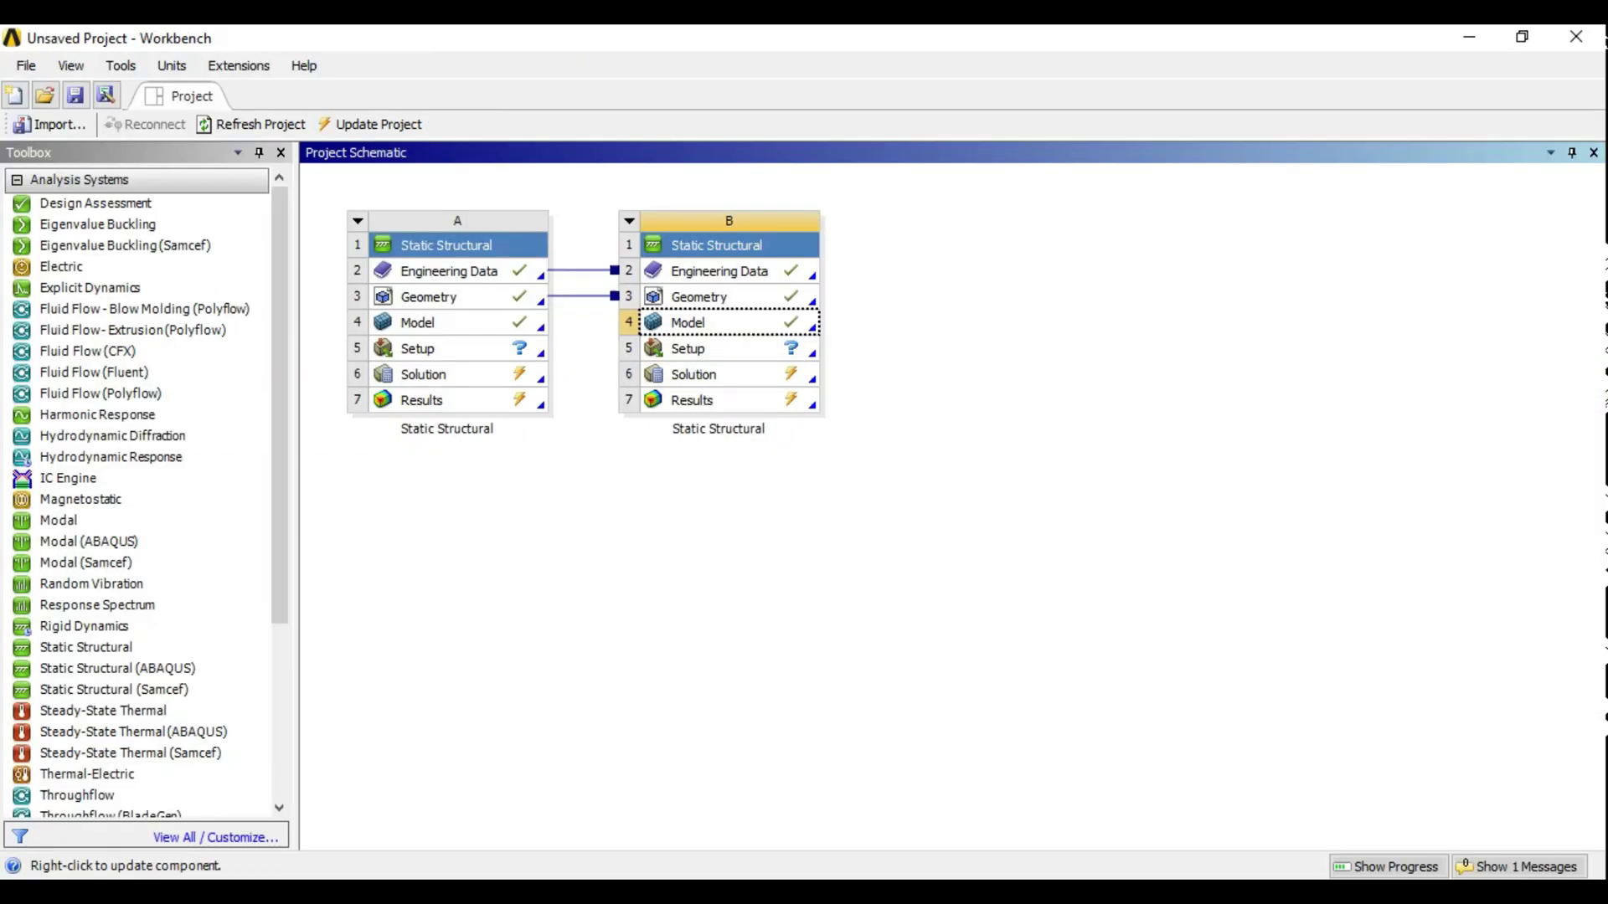
click(988, 815)
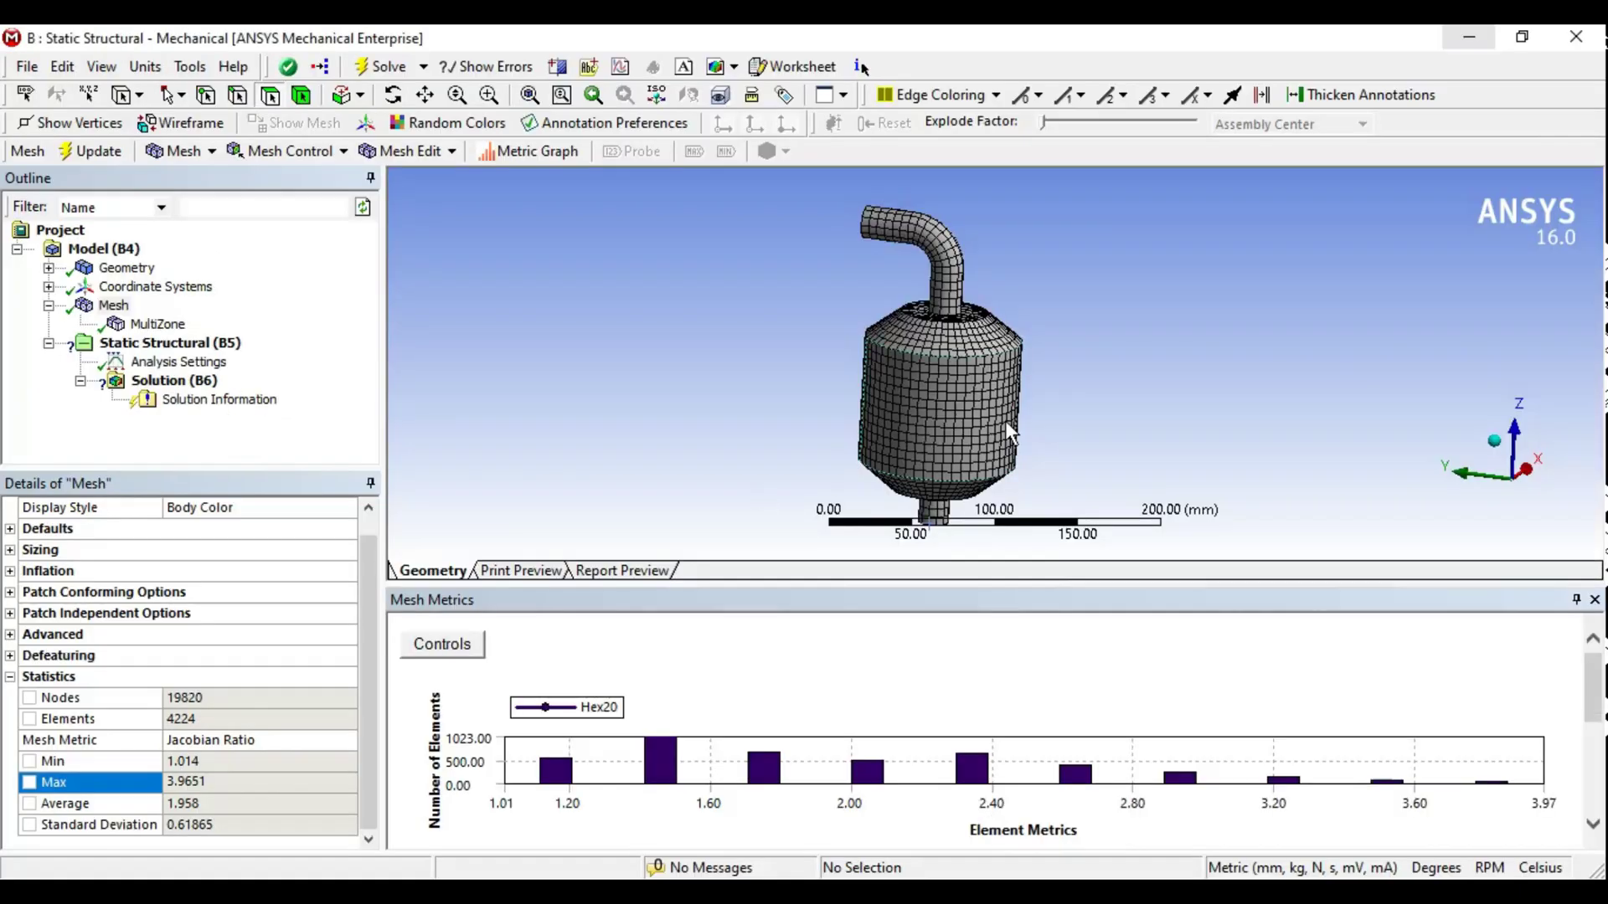
mouse_move(1005, 420)
middle_down()
mouse_move(1295, 400)
mouse_move(1266, 411)
mouse_move(1303, 417)
mouse_move(1099, 419)
middle_up()
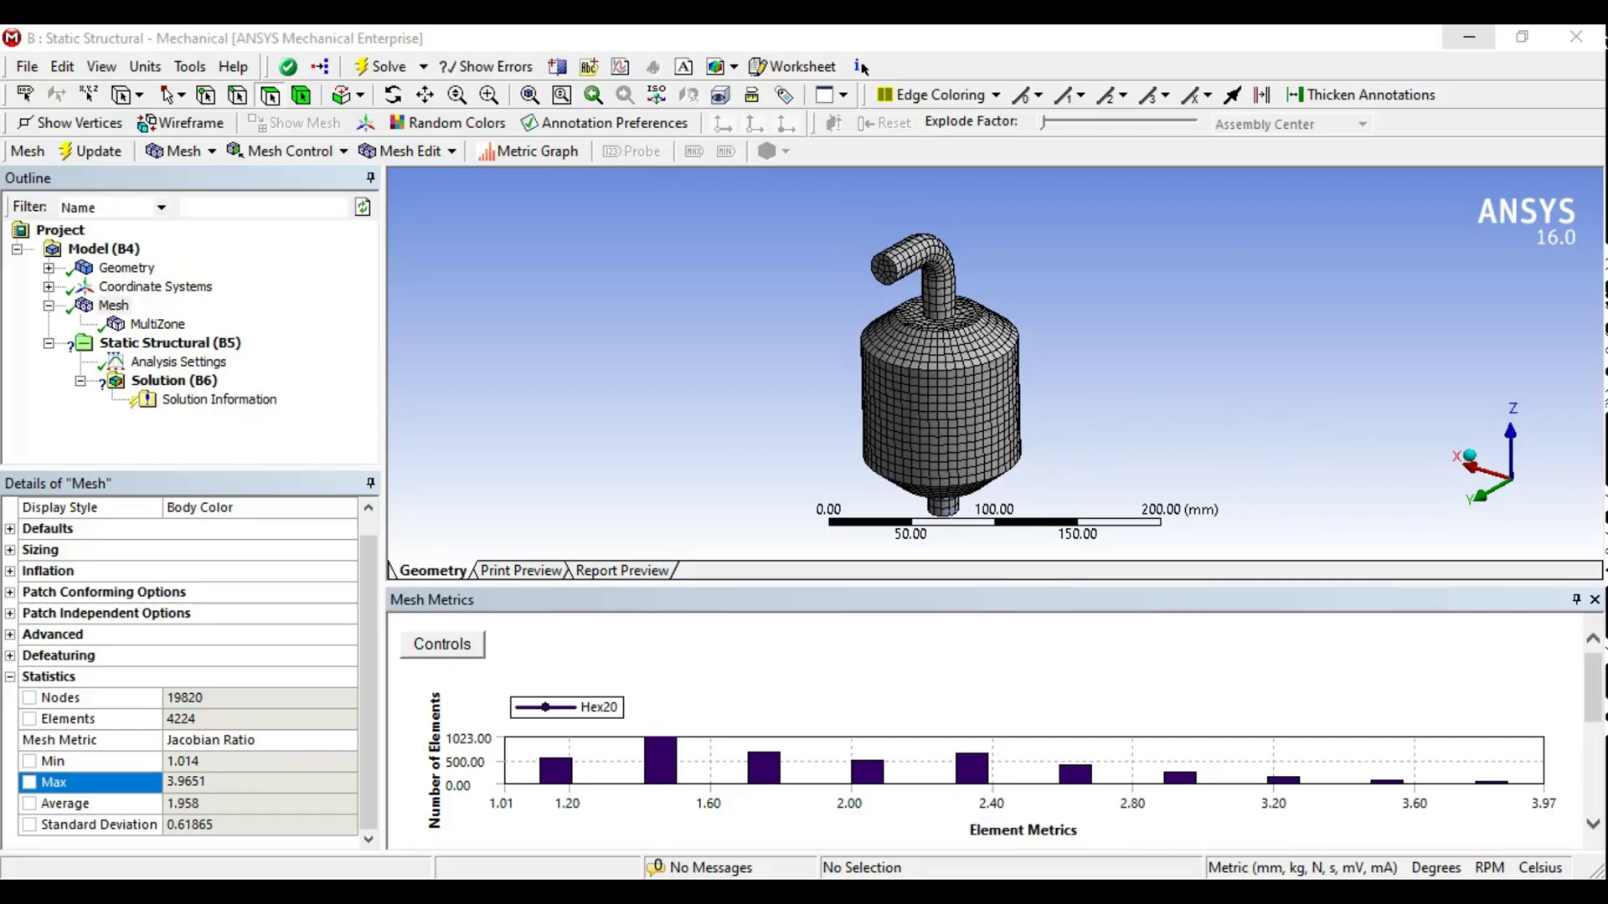
Step: Return to the Jacobian Ratio help page and scroll back up it
key(alt+Tab)
scroll(684, 500, up, 3)
scroll(664, 520, up, 1)
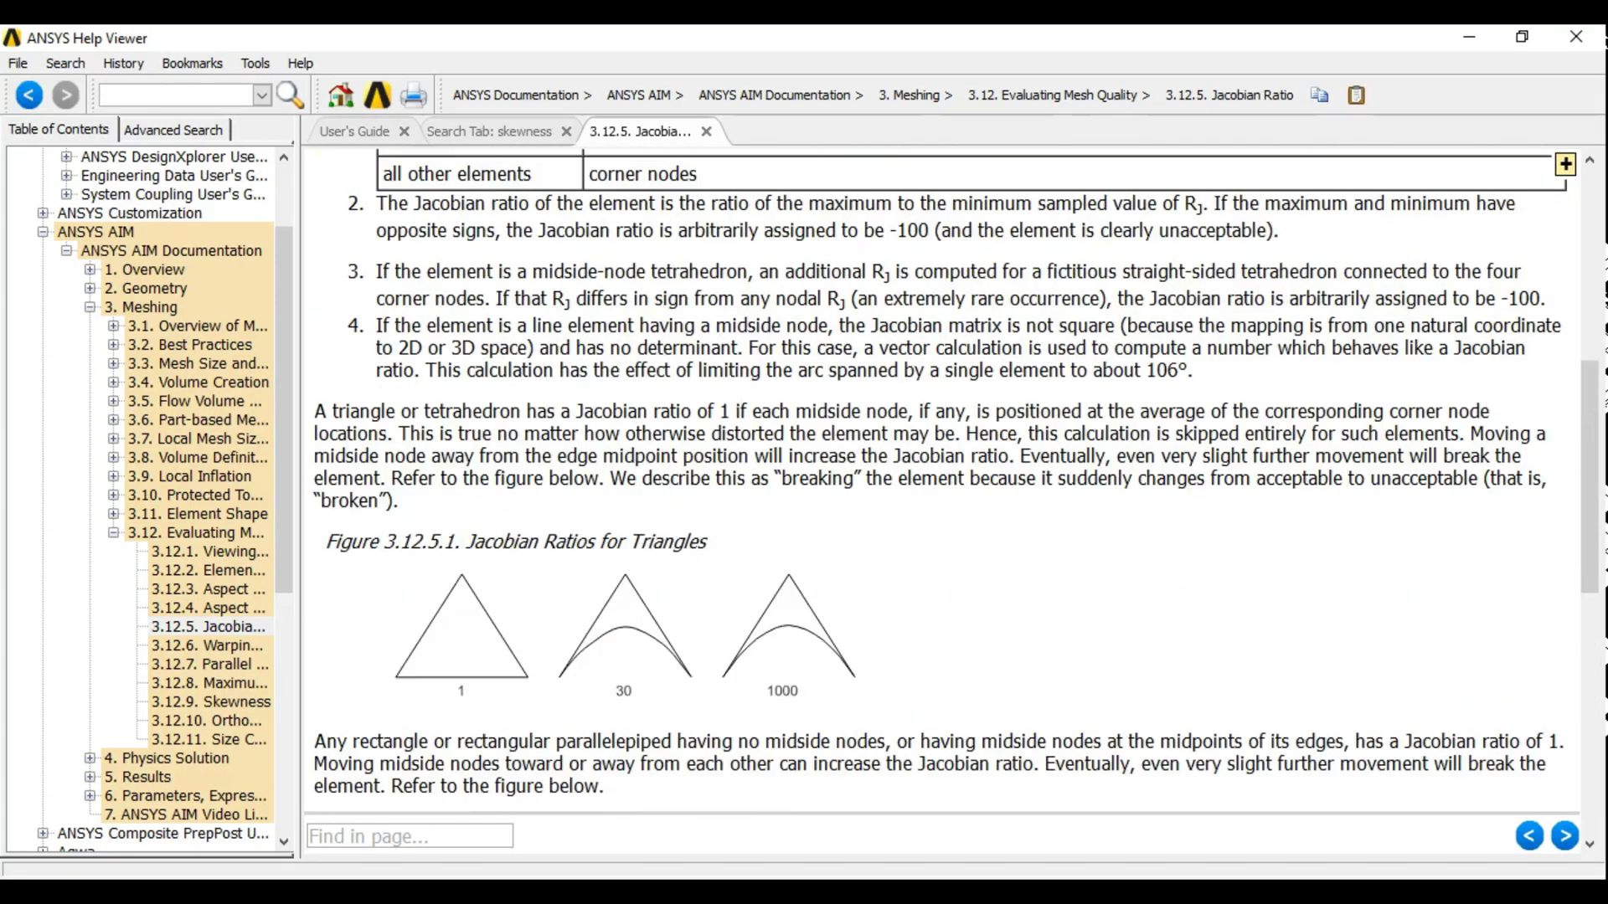
Step: Select the Jacobian Ratio colour-scale labels in the meshing PDF, then page back to the Element Quality slide (page 53)
key(alt+Tab)
drag(347, 716, 590, 740)
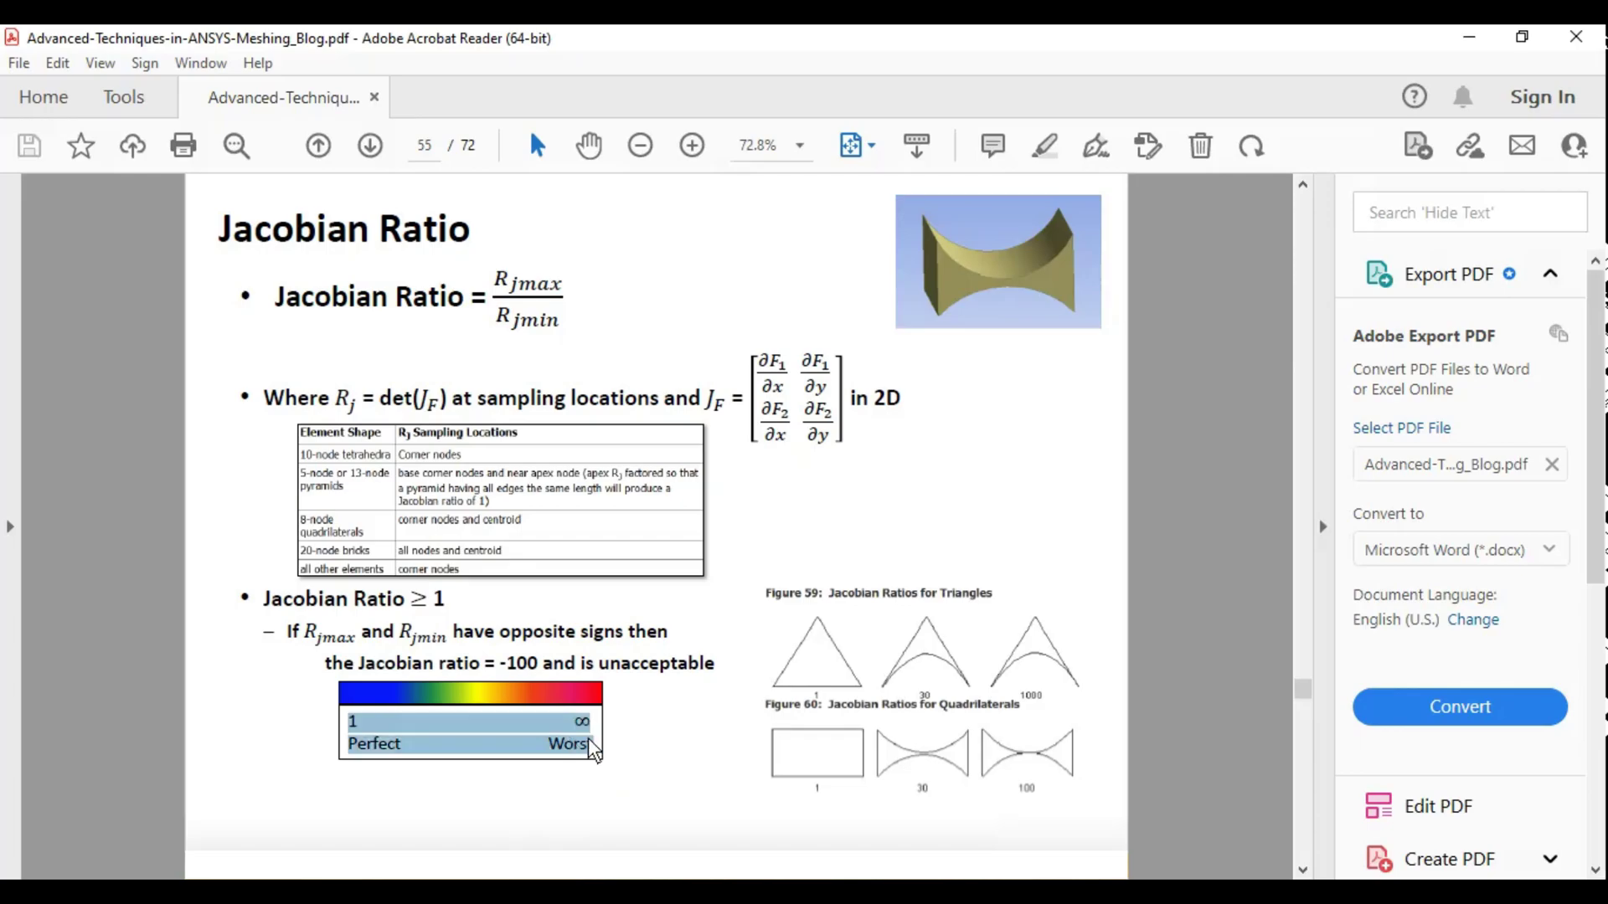
scroll(502, 687, up, 1)
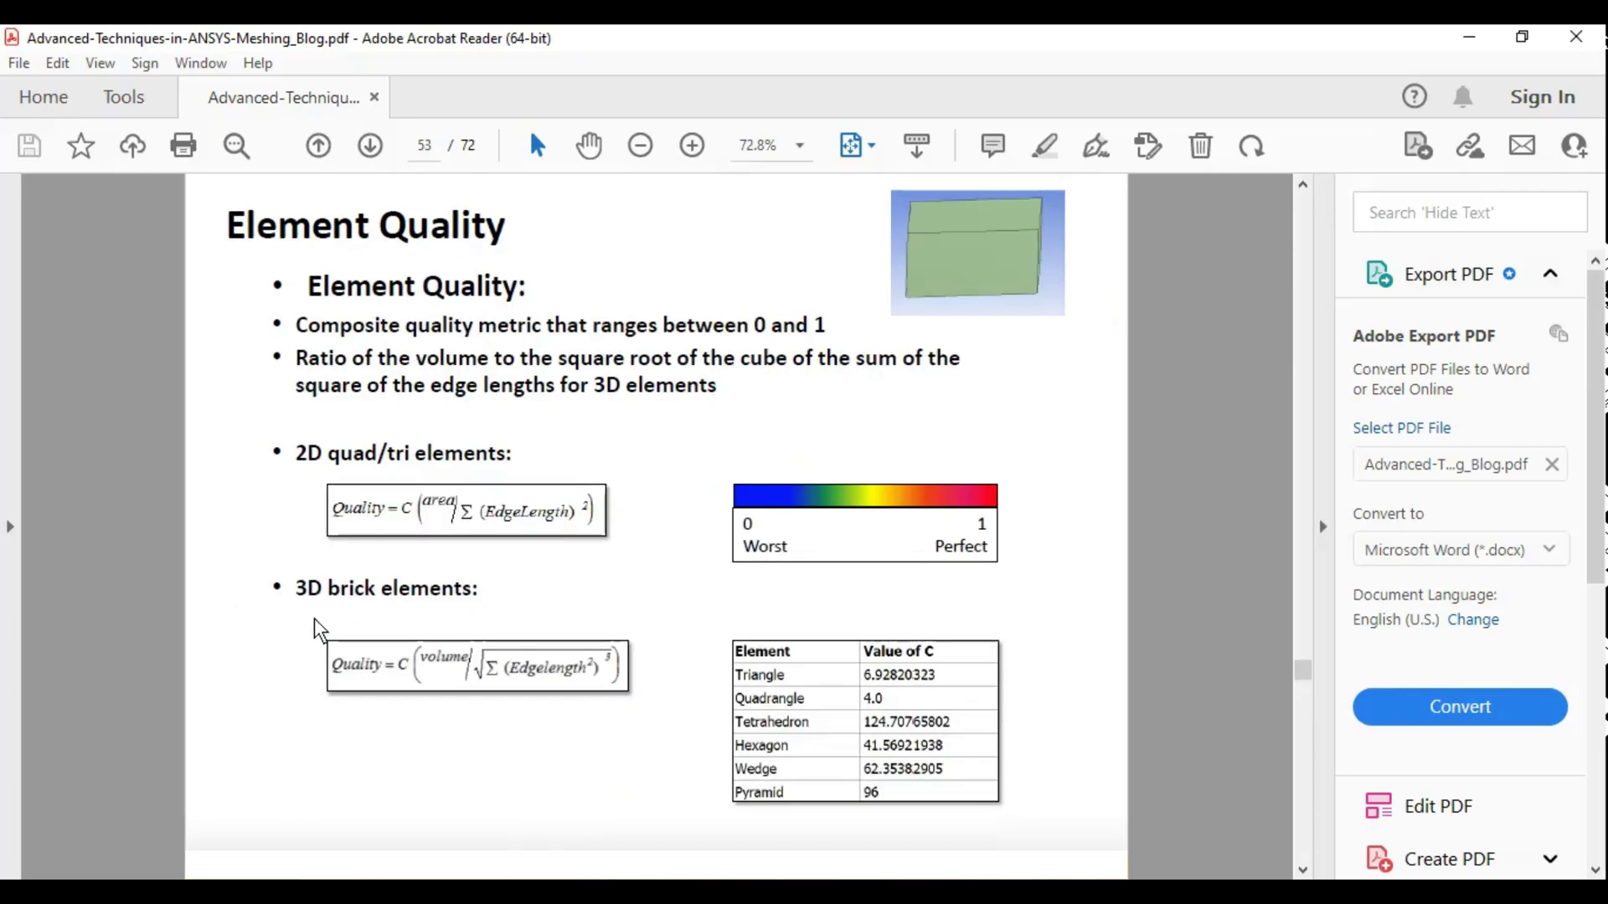
scroll(318, 631, up, 1)
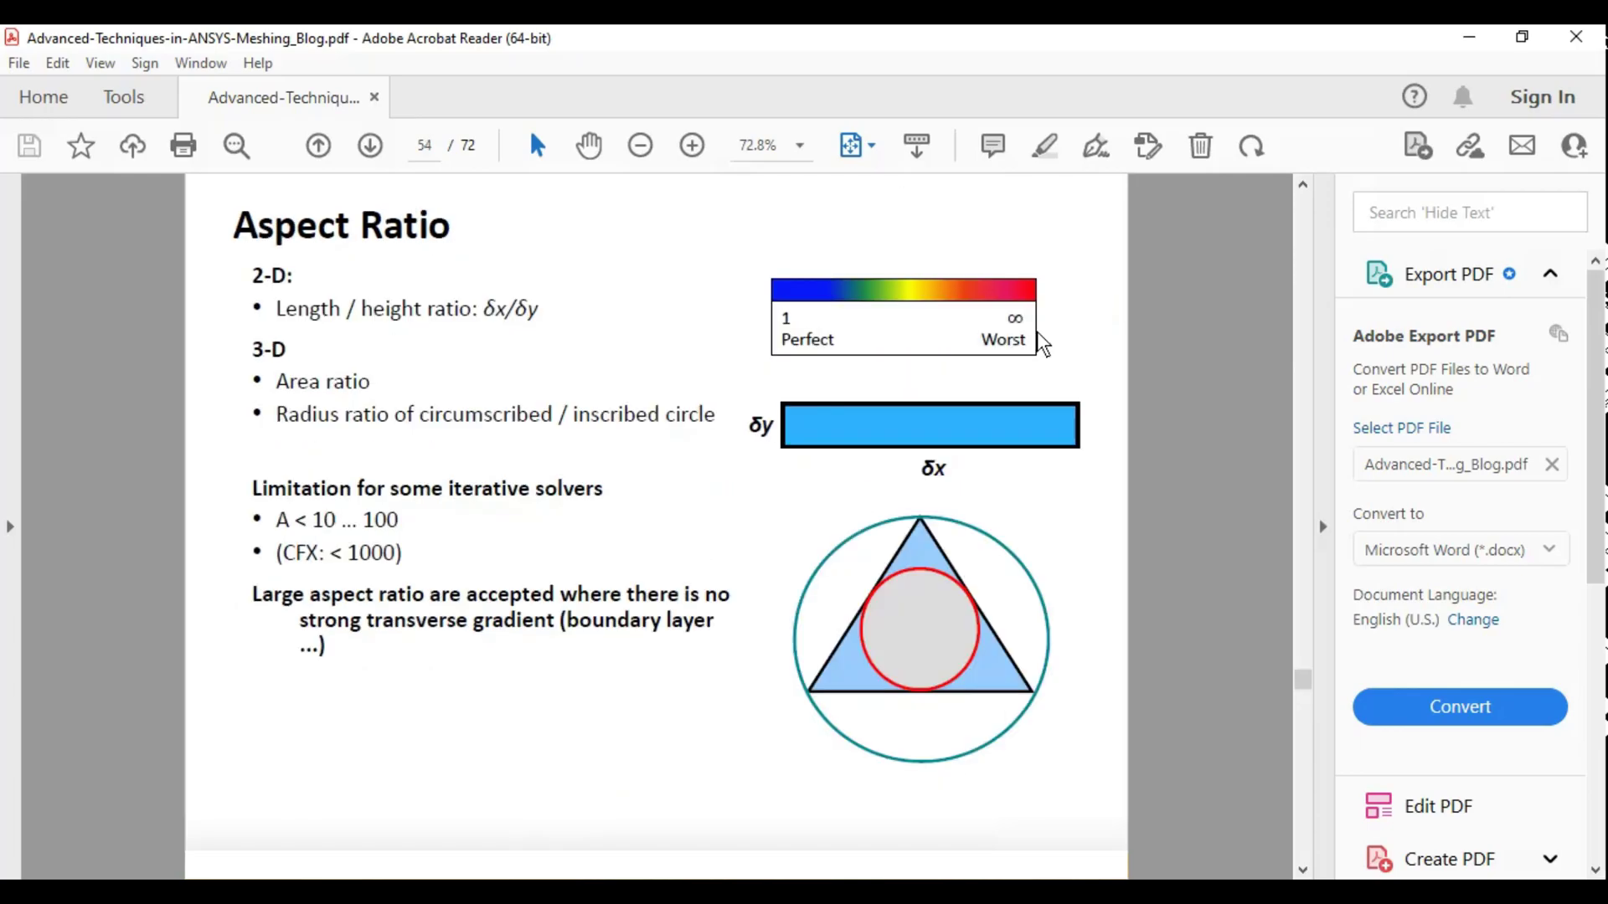
scroll(1043, 343, down, 1)
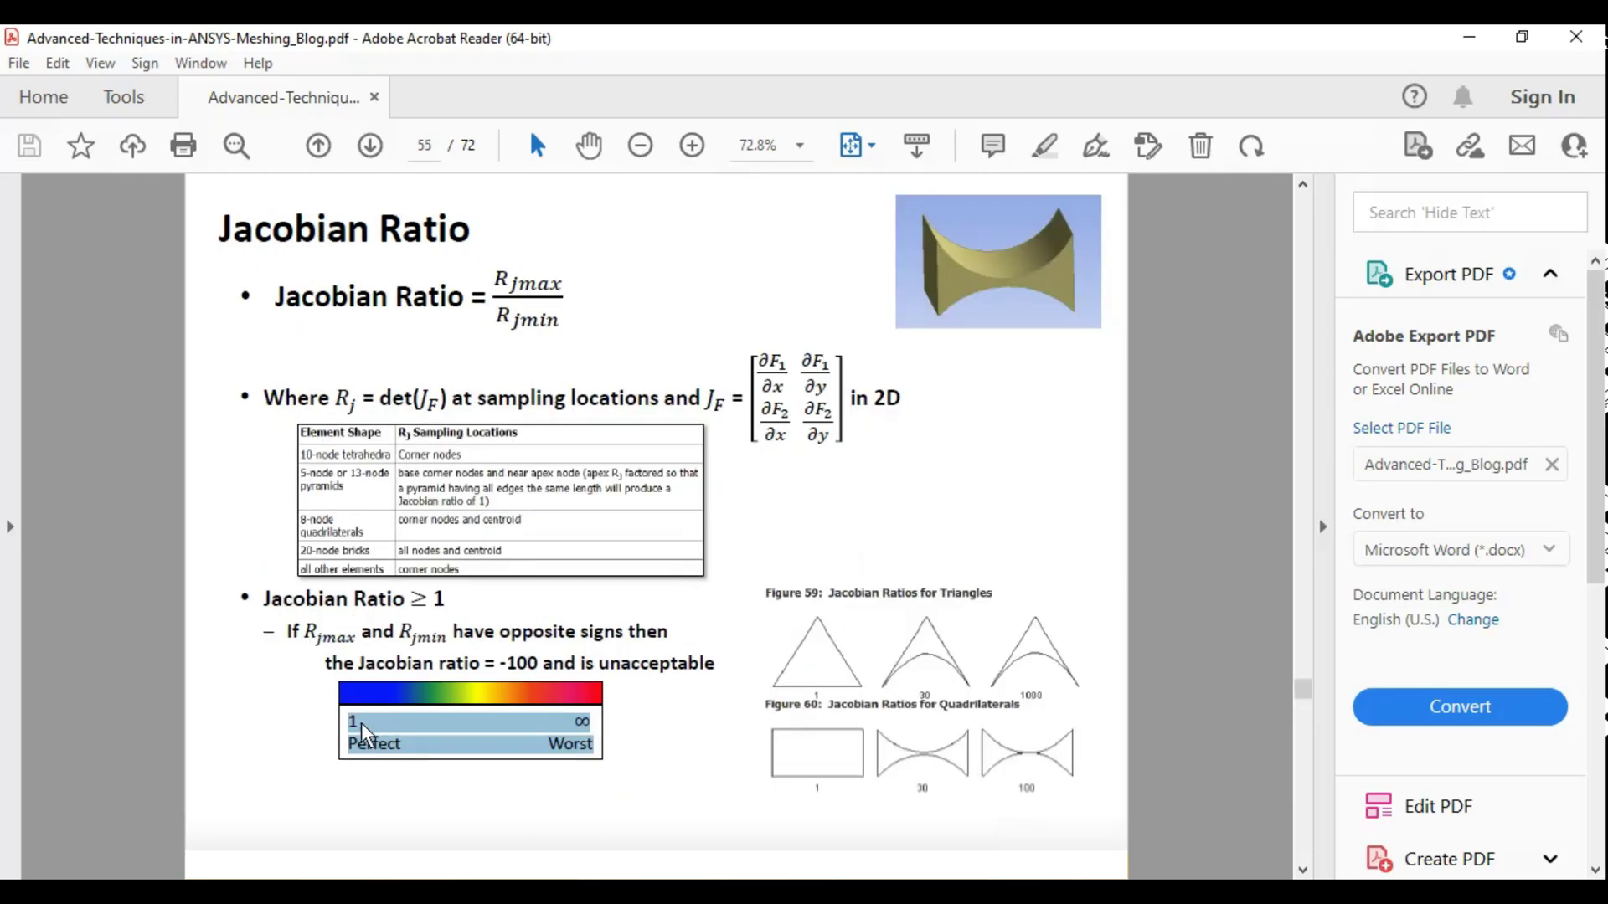
scroll(554, 733, up, 1)
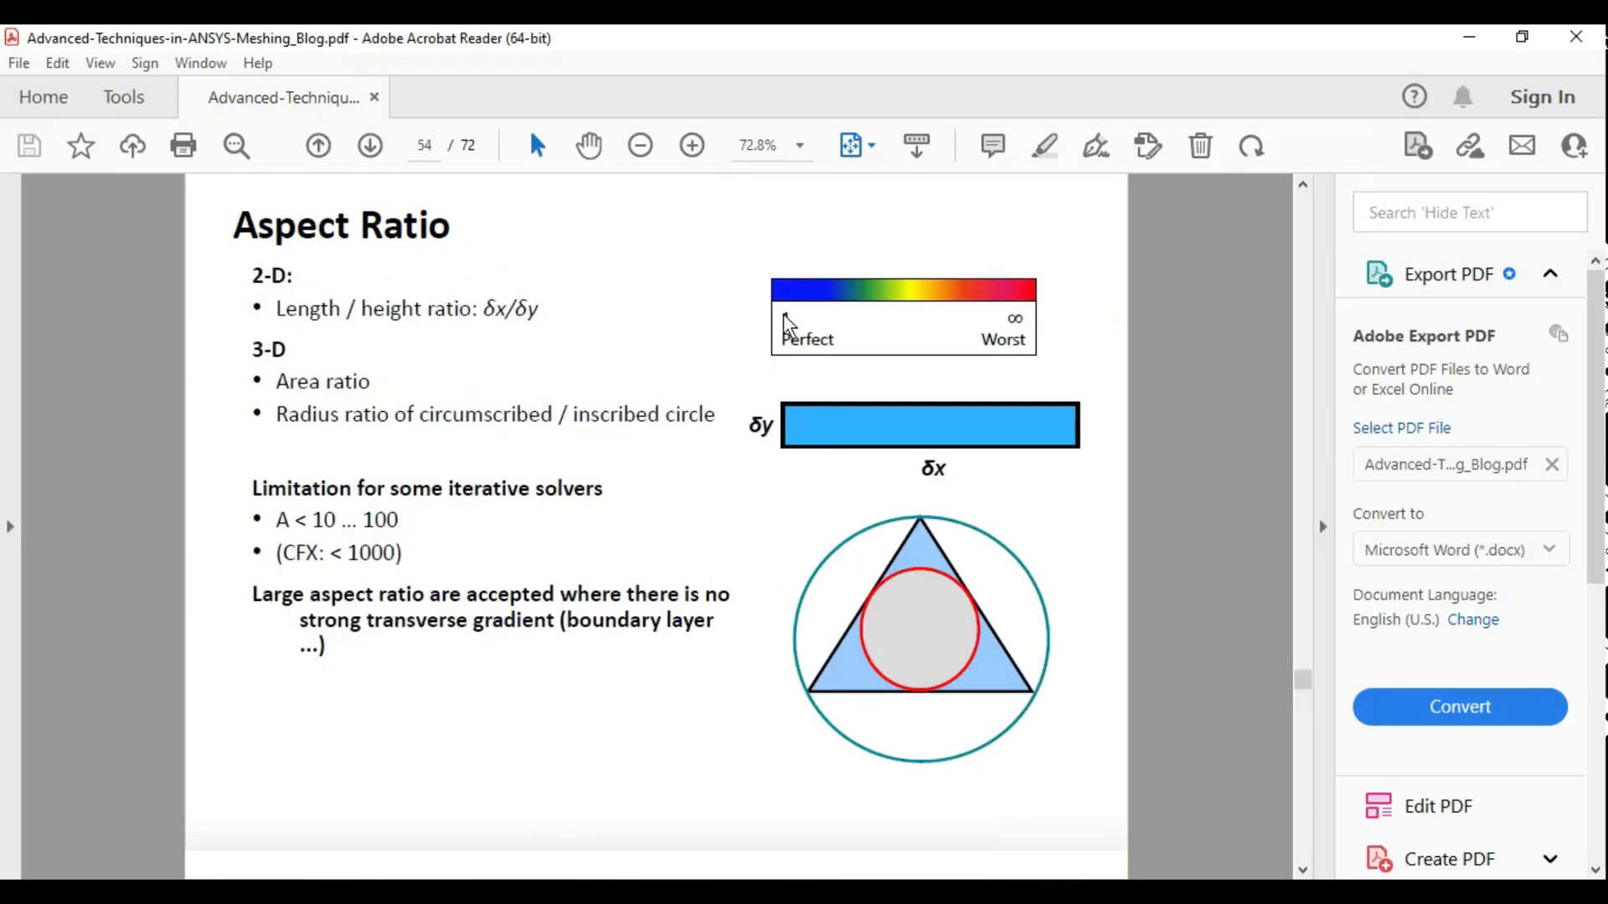
scroll(787, 323, up, 1)
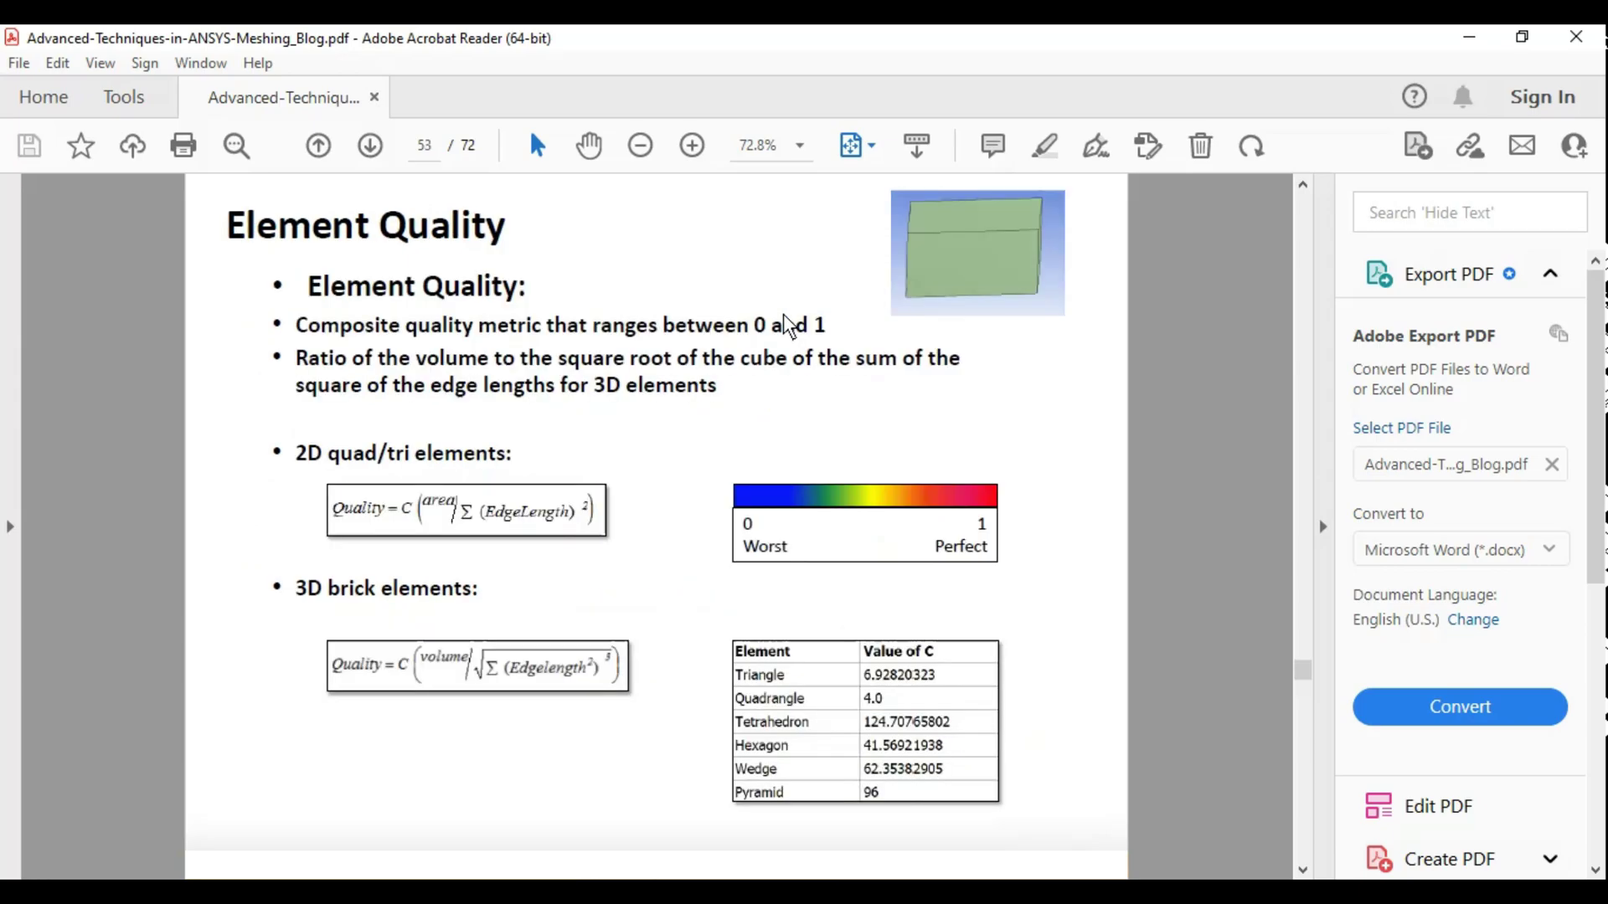